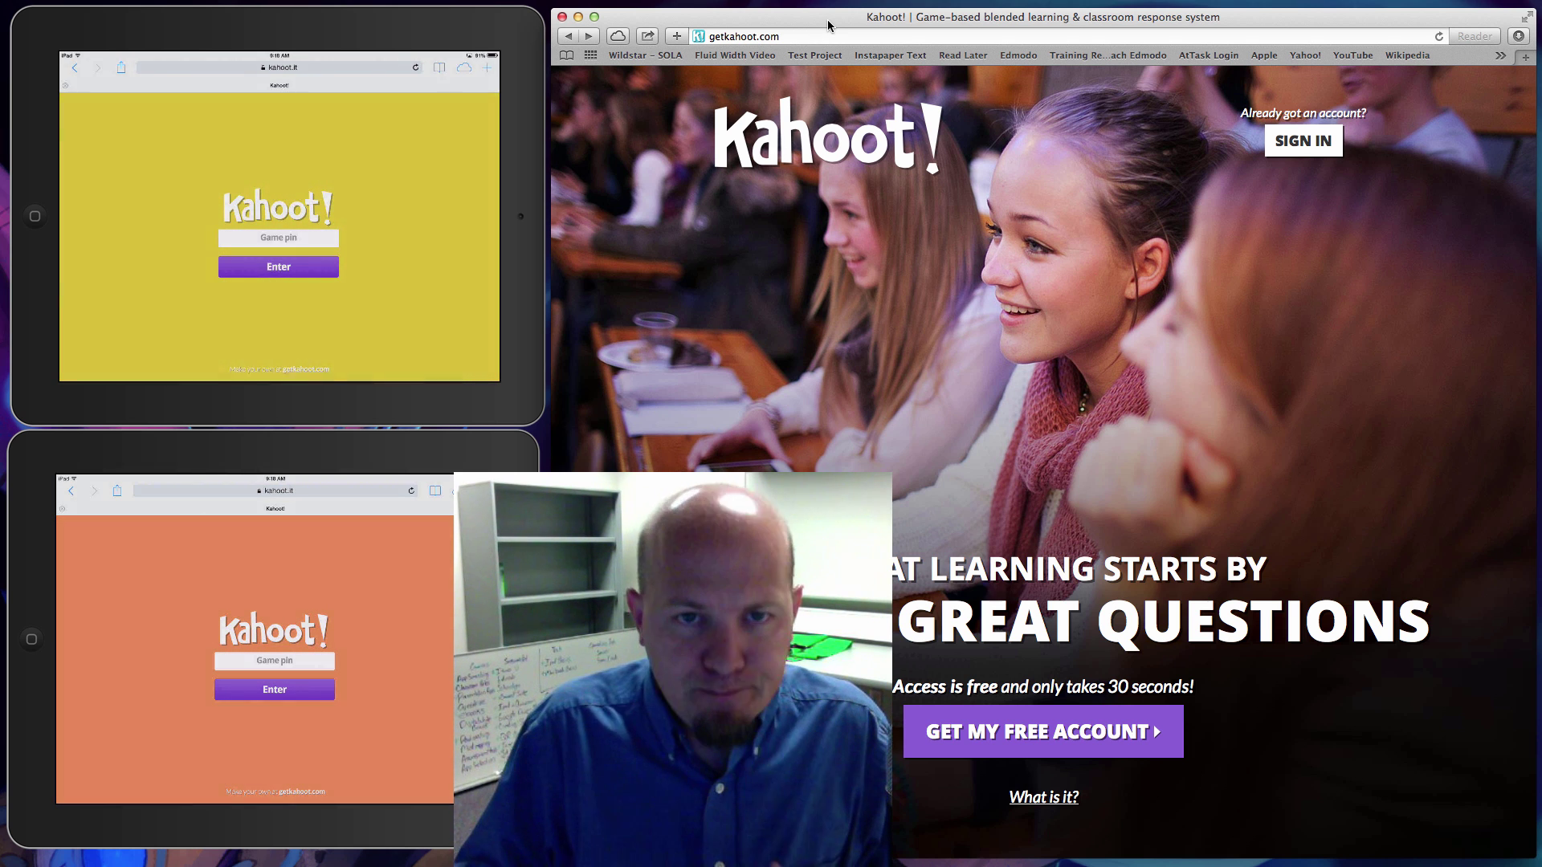
Step: Sign in on getkahoot.com to reach the Create new Kahoot! page, with the upper iPad focused
drag(828, 24, 828, 24)
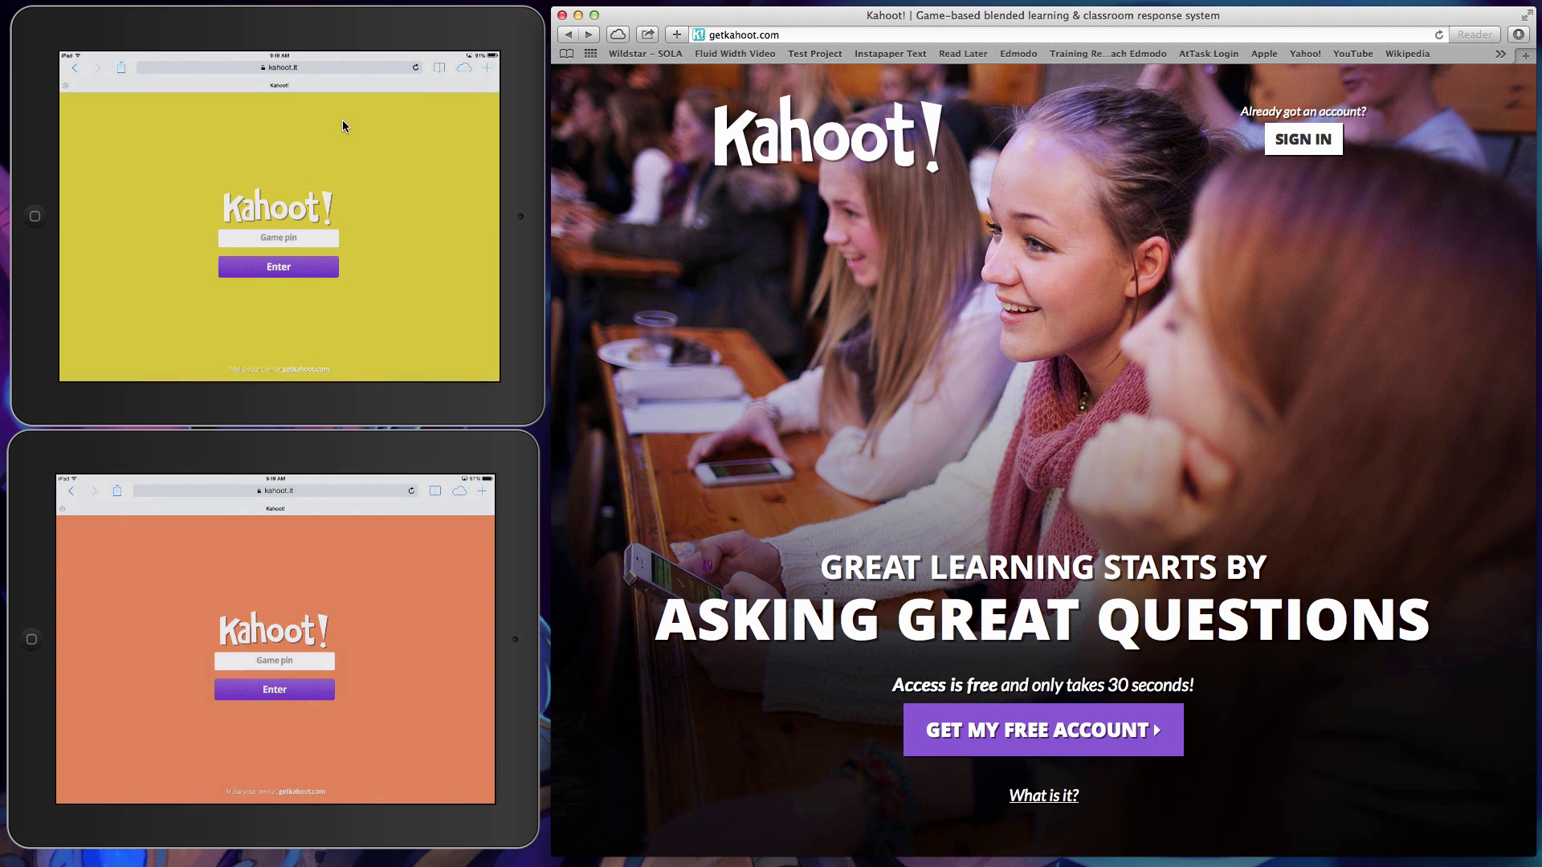
click(1303, 139)
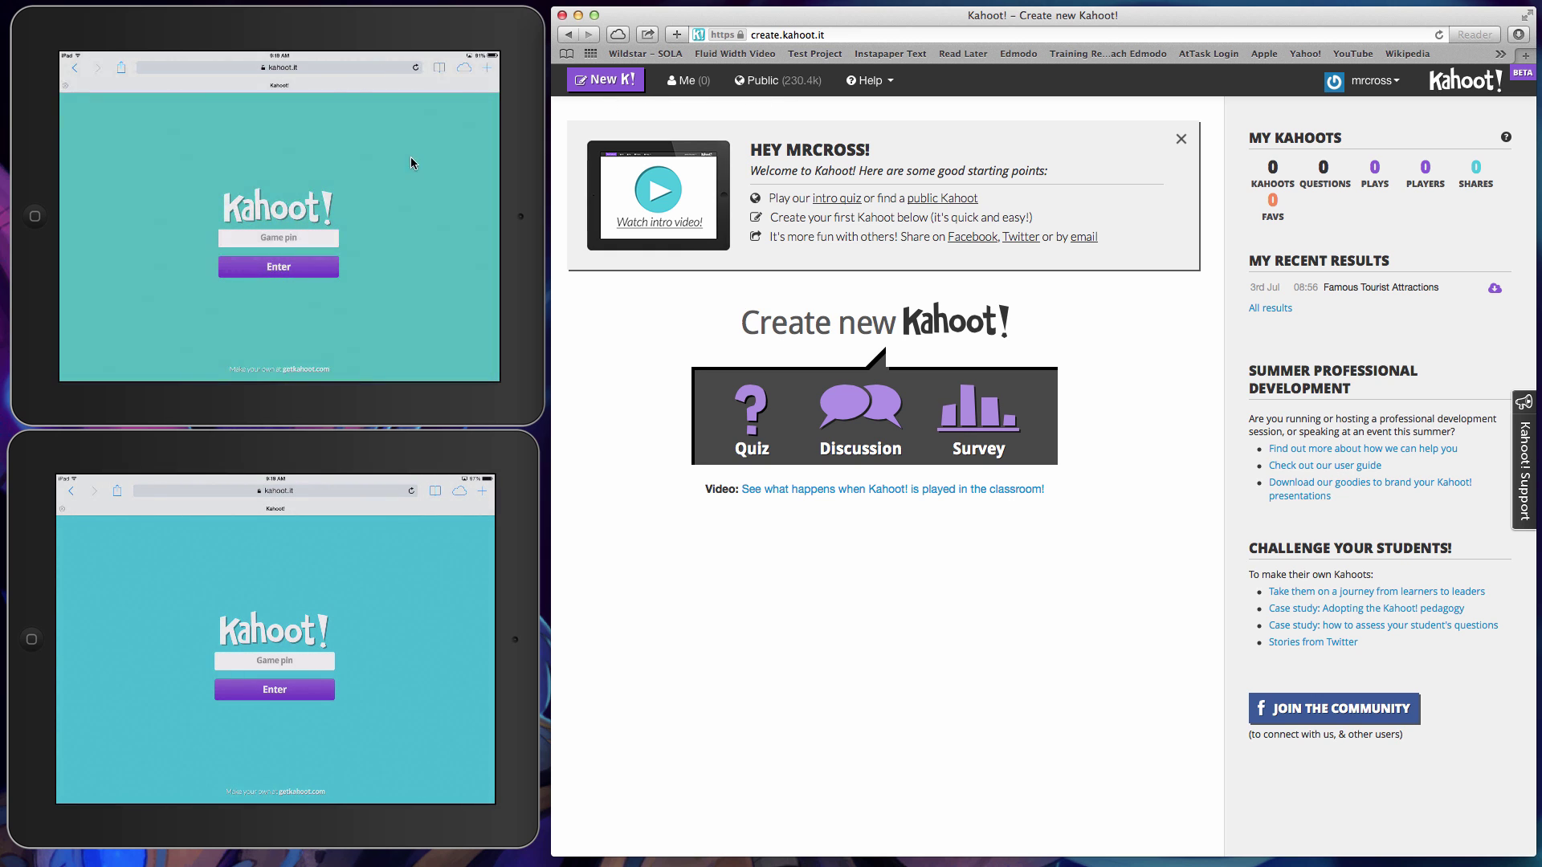
click(440, 28)
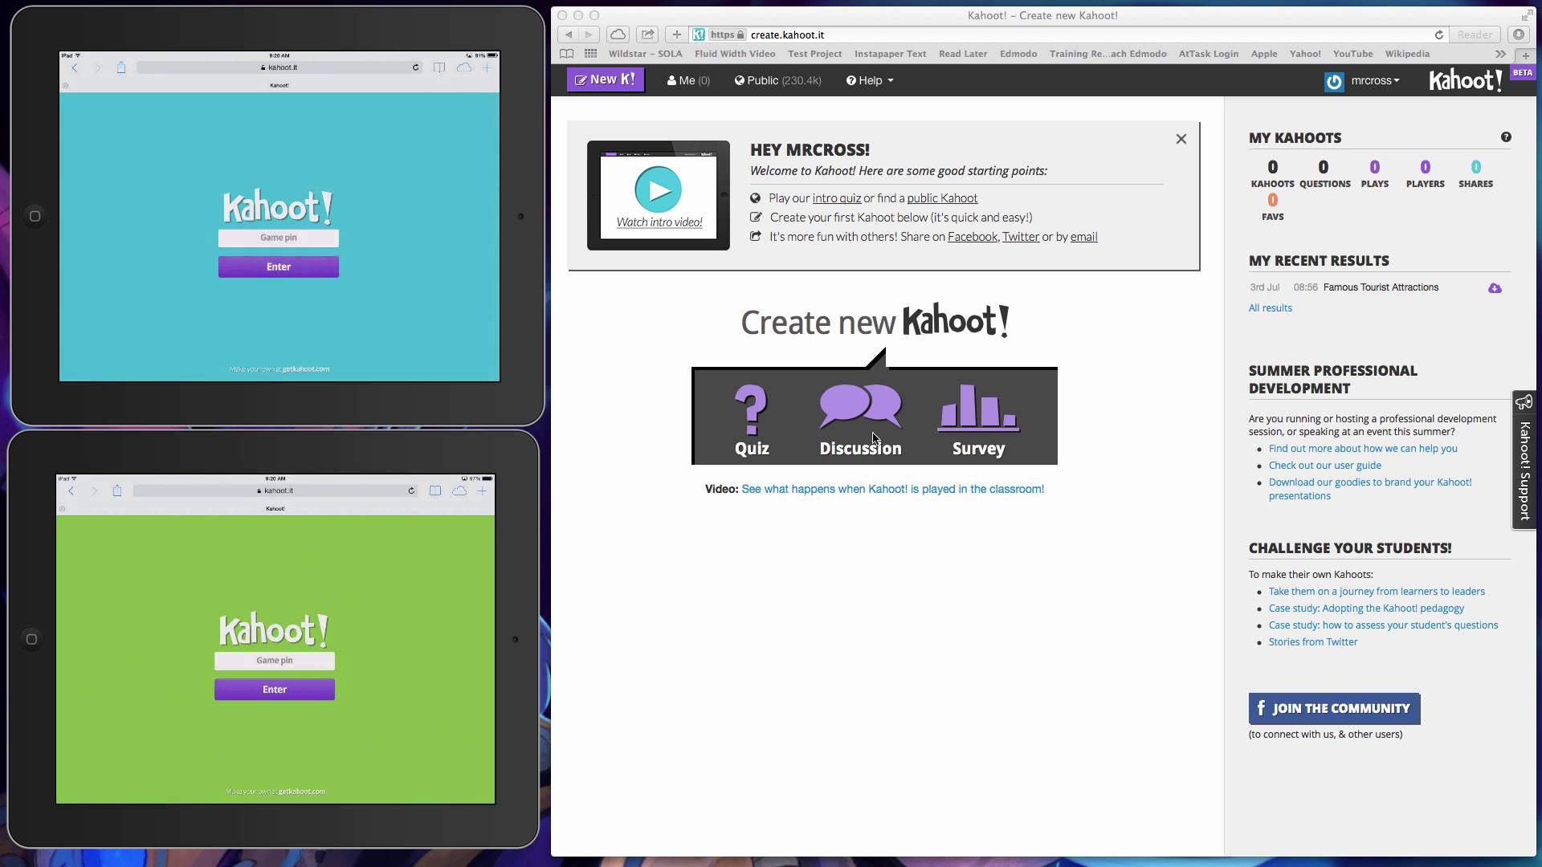
Step: From the Public featured quizzes, open the Famous Tourist Attractions launch page
click(781, 85)
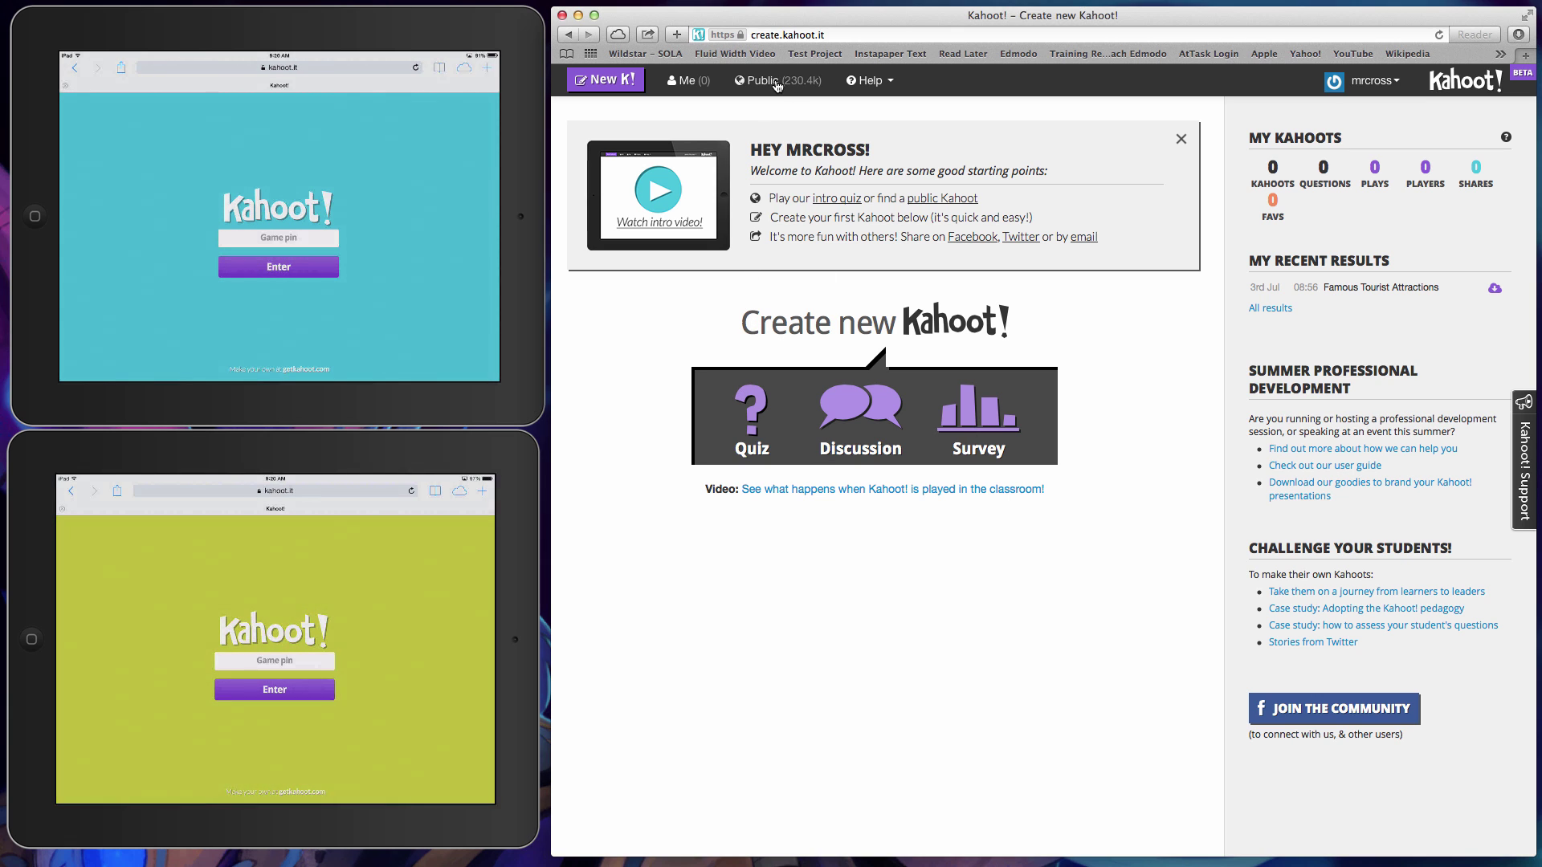
click(773, 83)
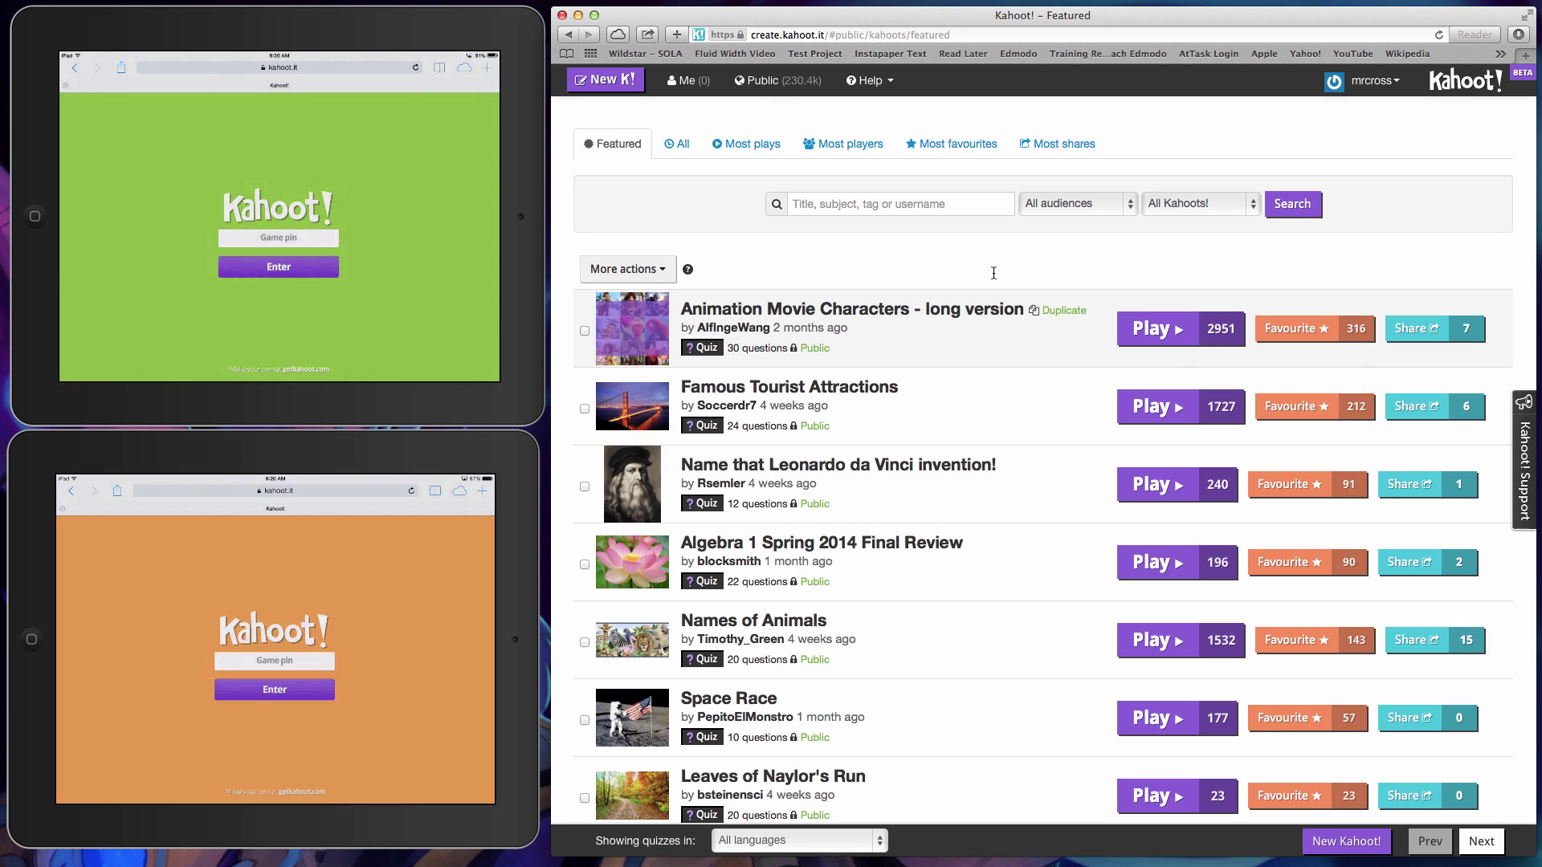
click(1164, 414)
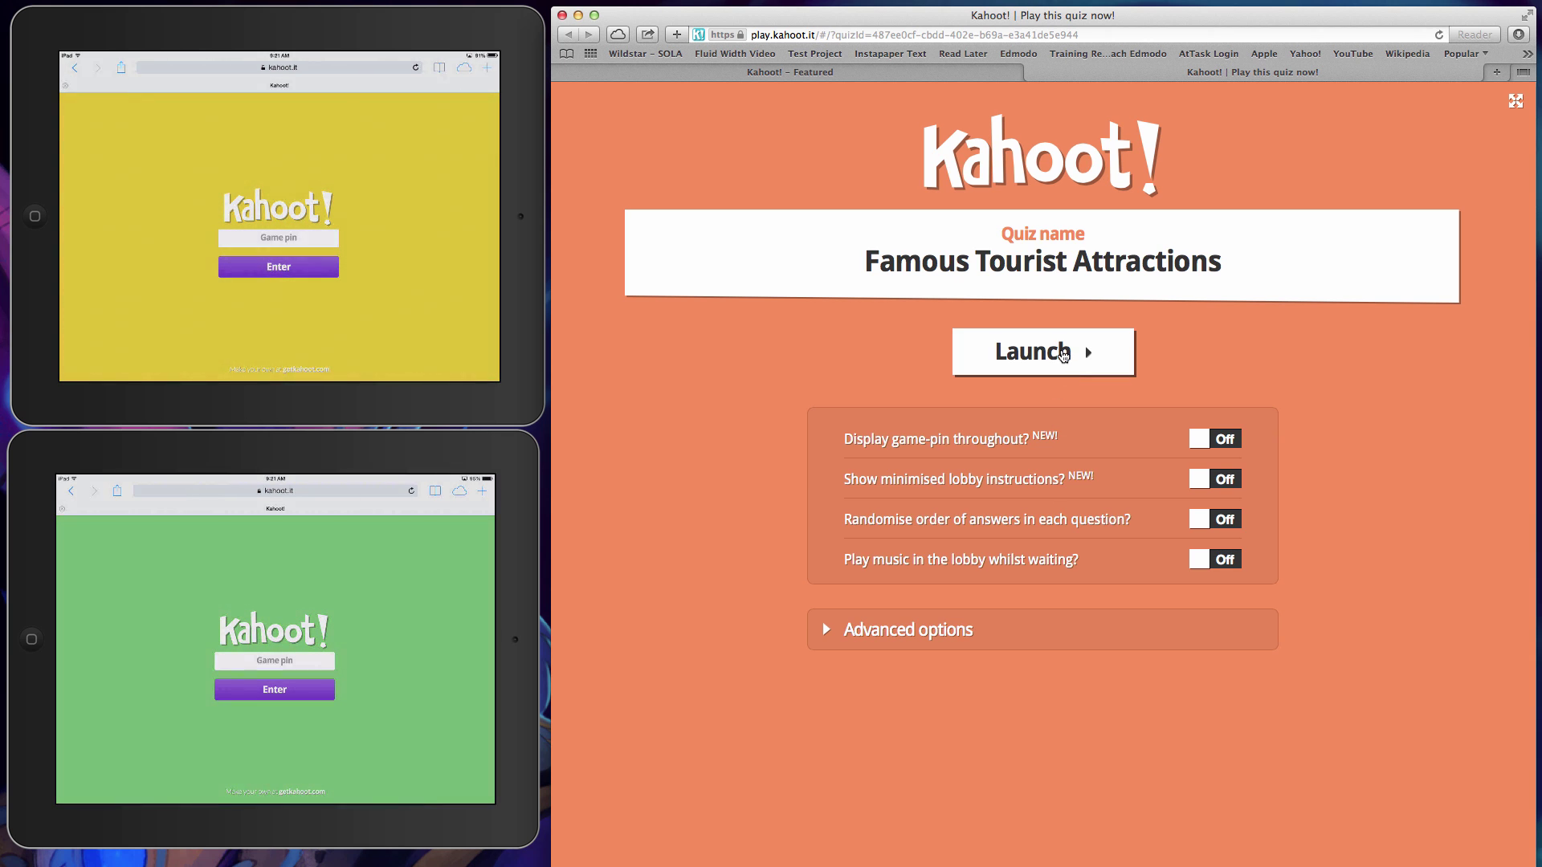
Step: Launch Famous Tourist Attractions to open the lobby with game PIN 46553
click(1058, 351)
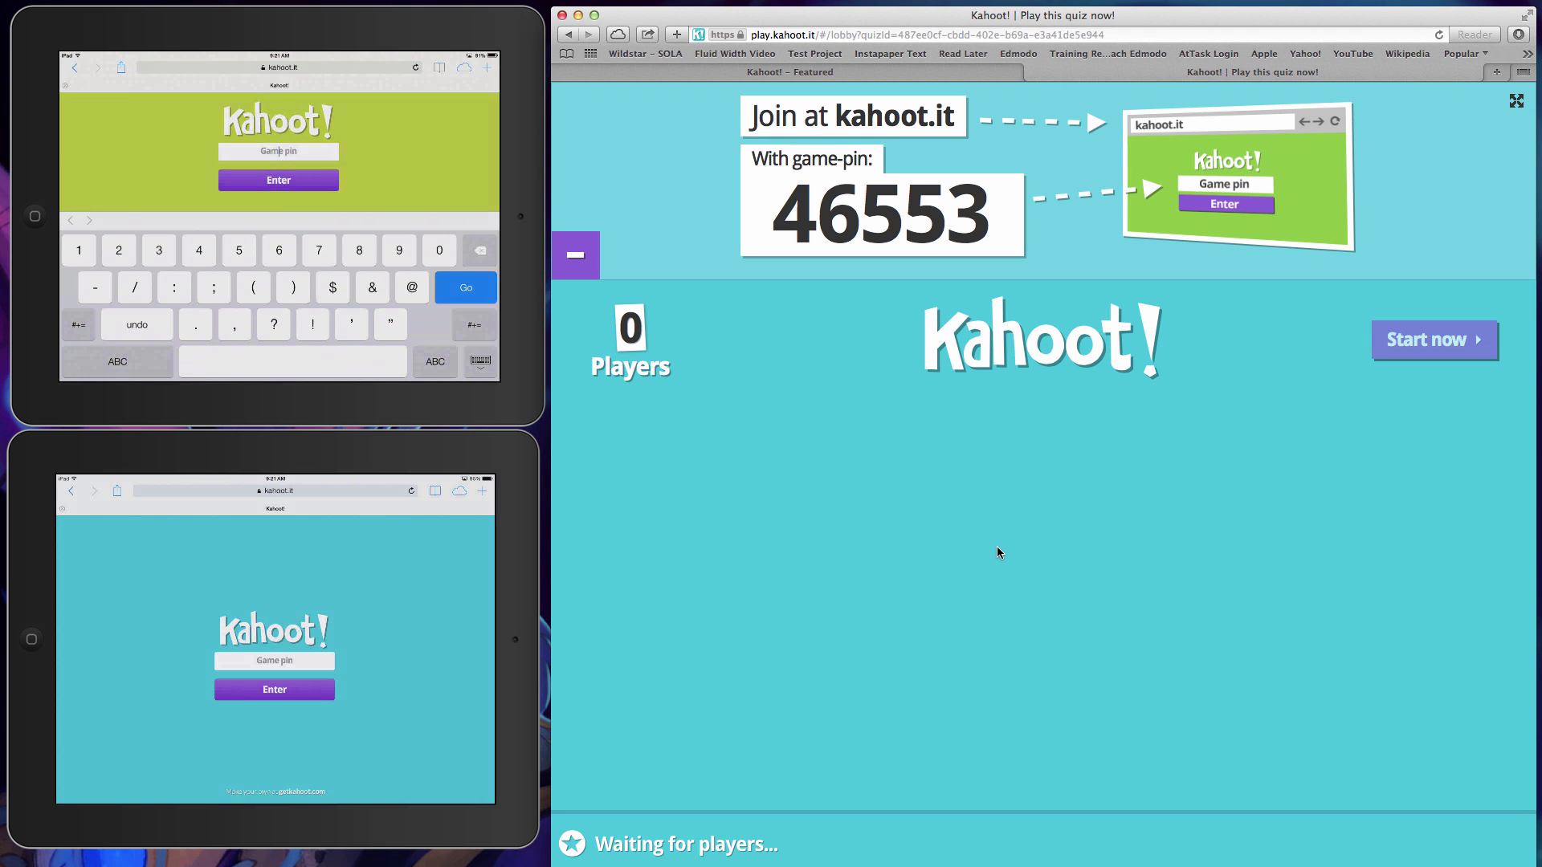
Step: Enter game PIN 46553 on both iPads to reach the nickname screen
text(6553)
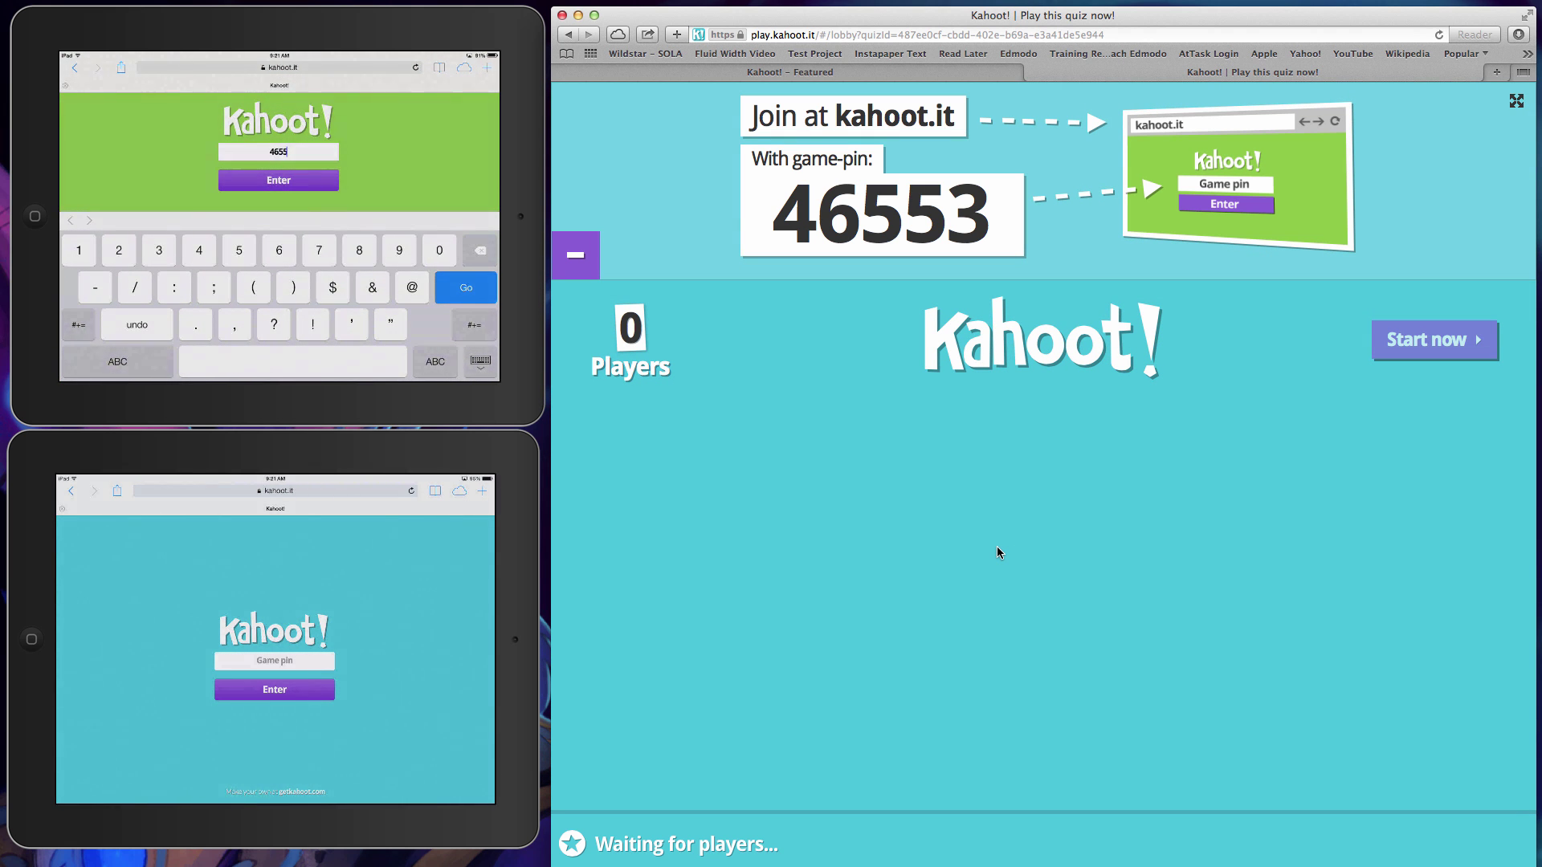
click(273, 660)
text(4655)
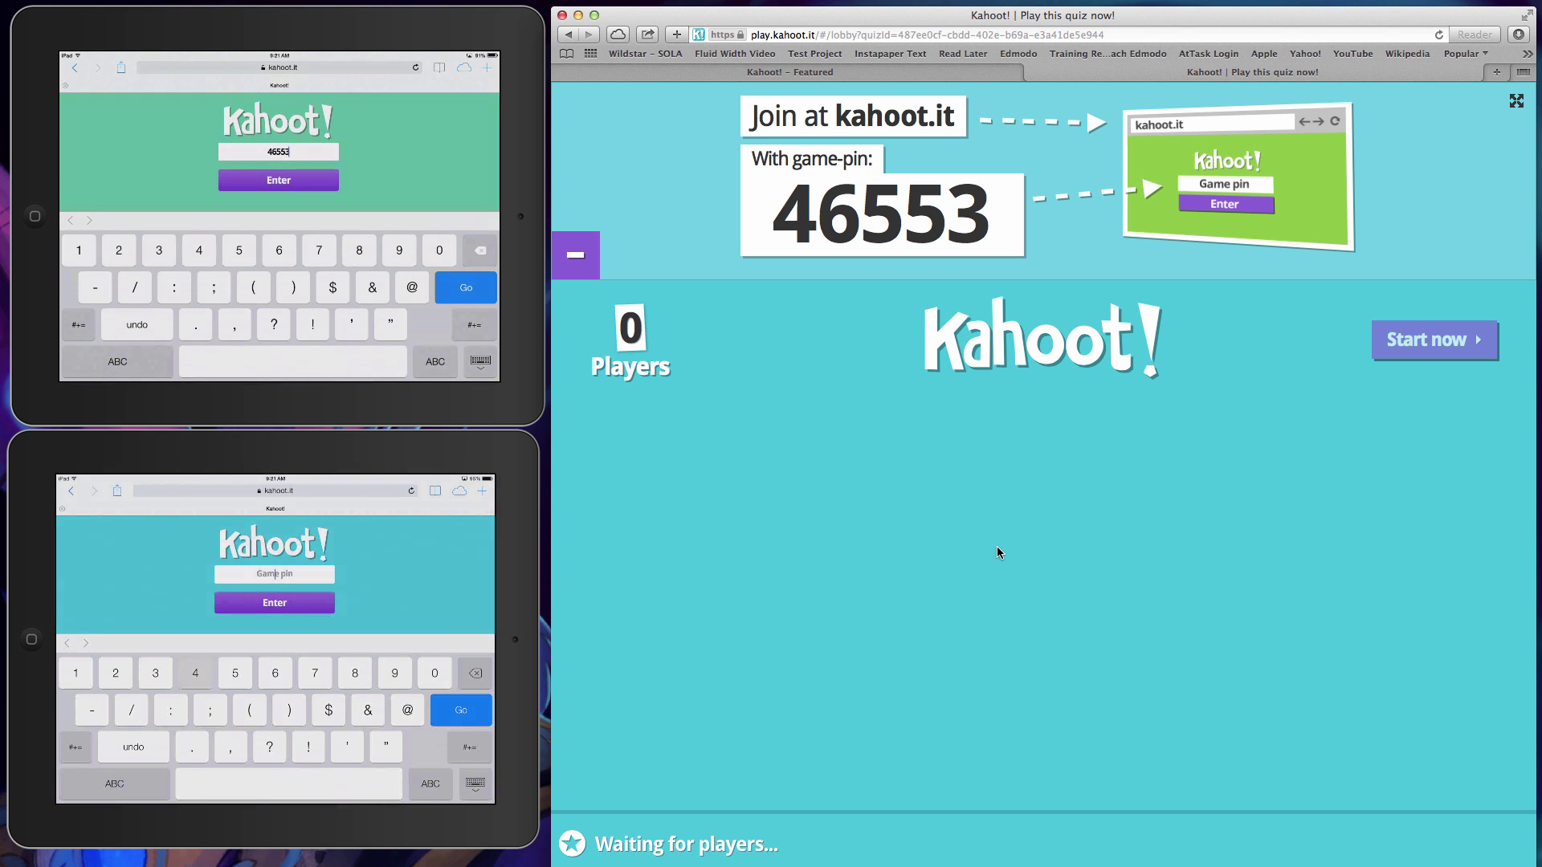
text(3)
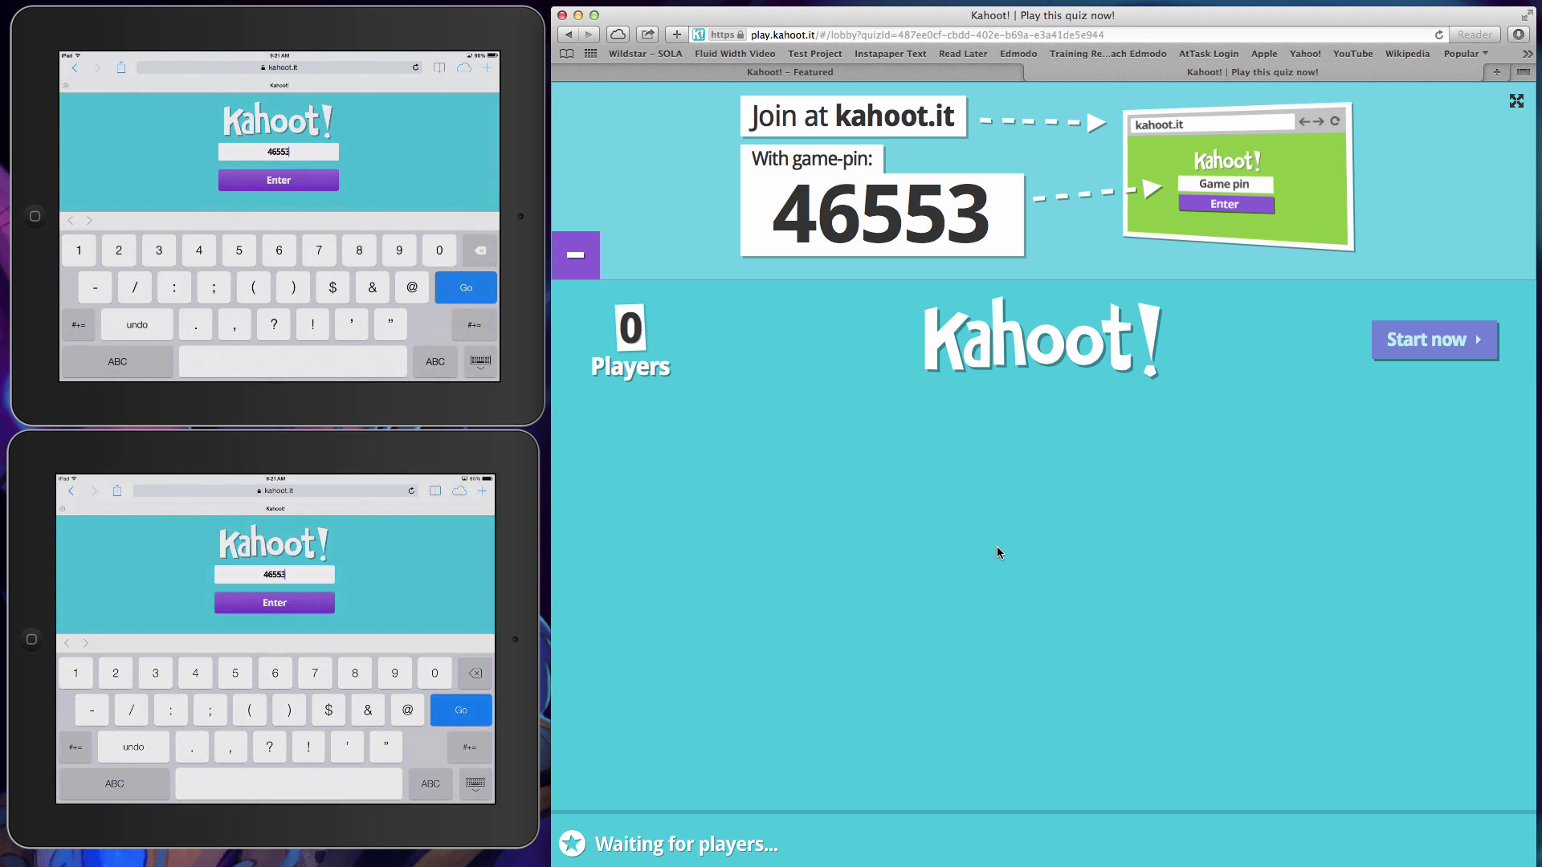
key(Return)
key(Return)
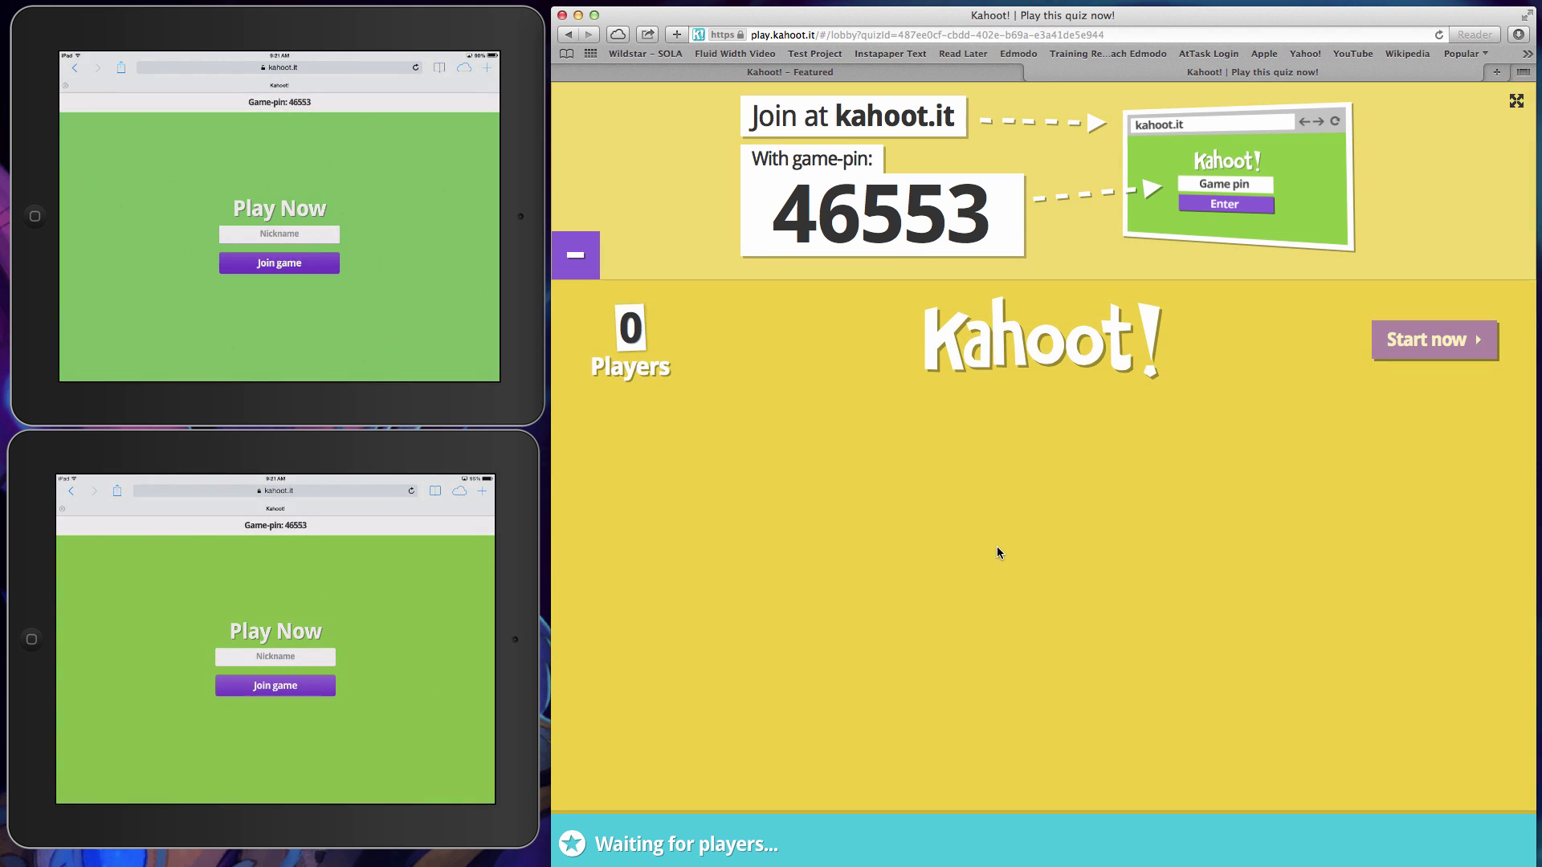
Step: Join each iPad to the lobby under a player nickname, then start the quiz
click(279, 234)
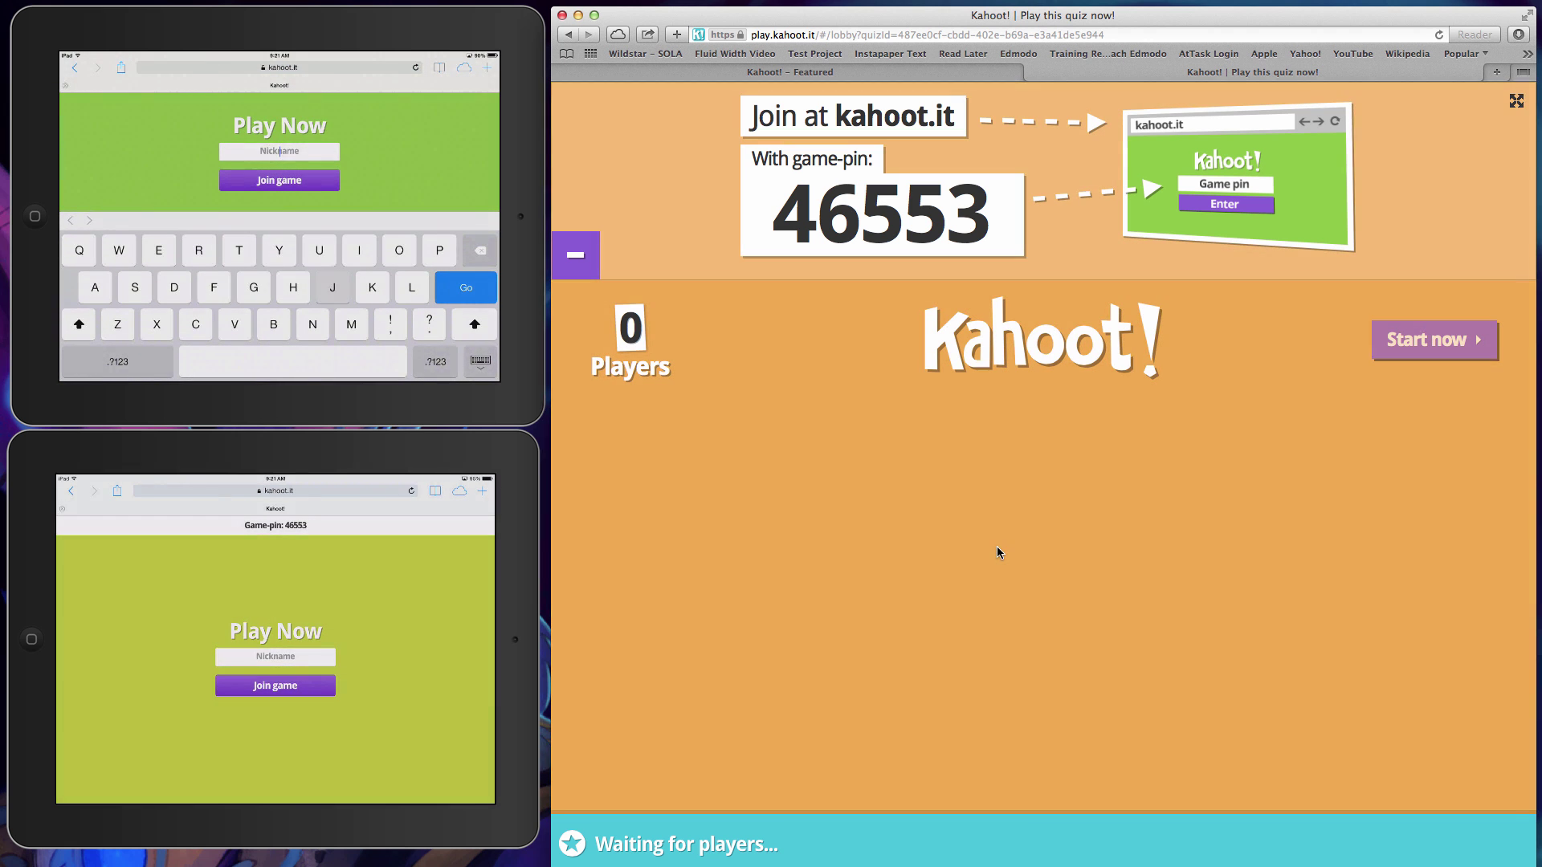
text(John)
click(275, 656)
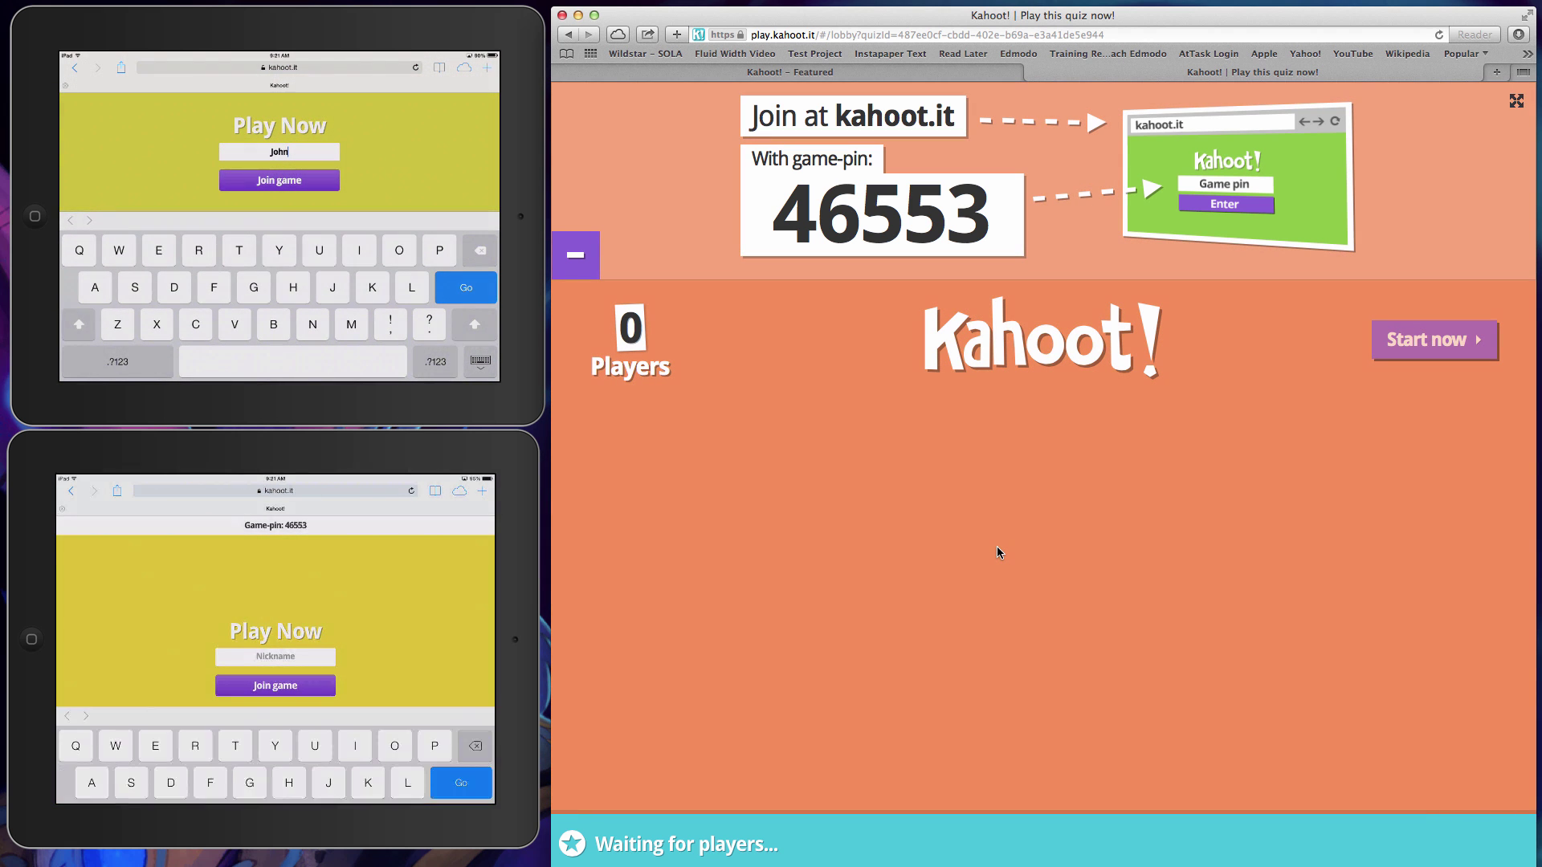
text(Sally)
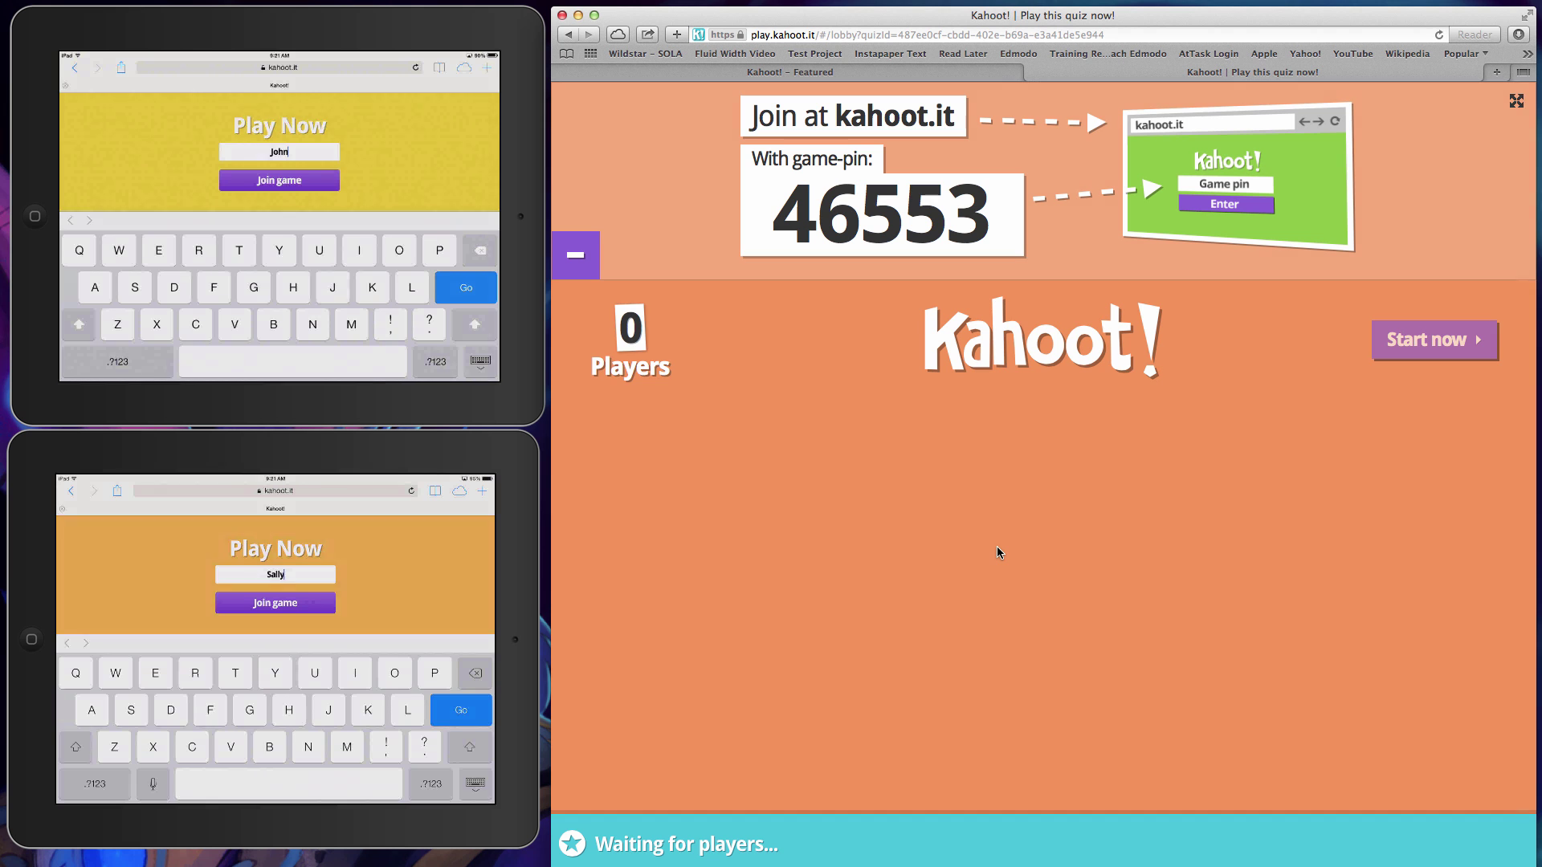
click(275, 602)
click(279, 180)
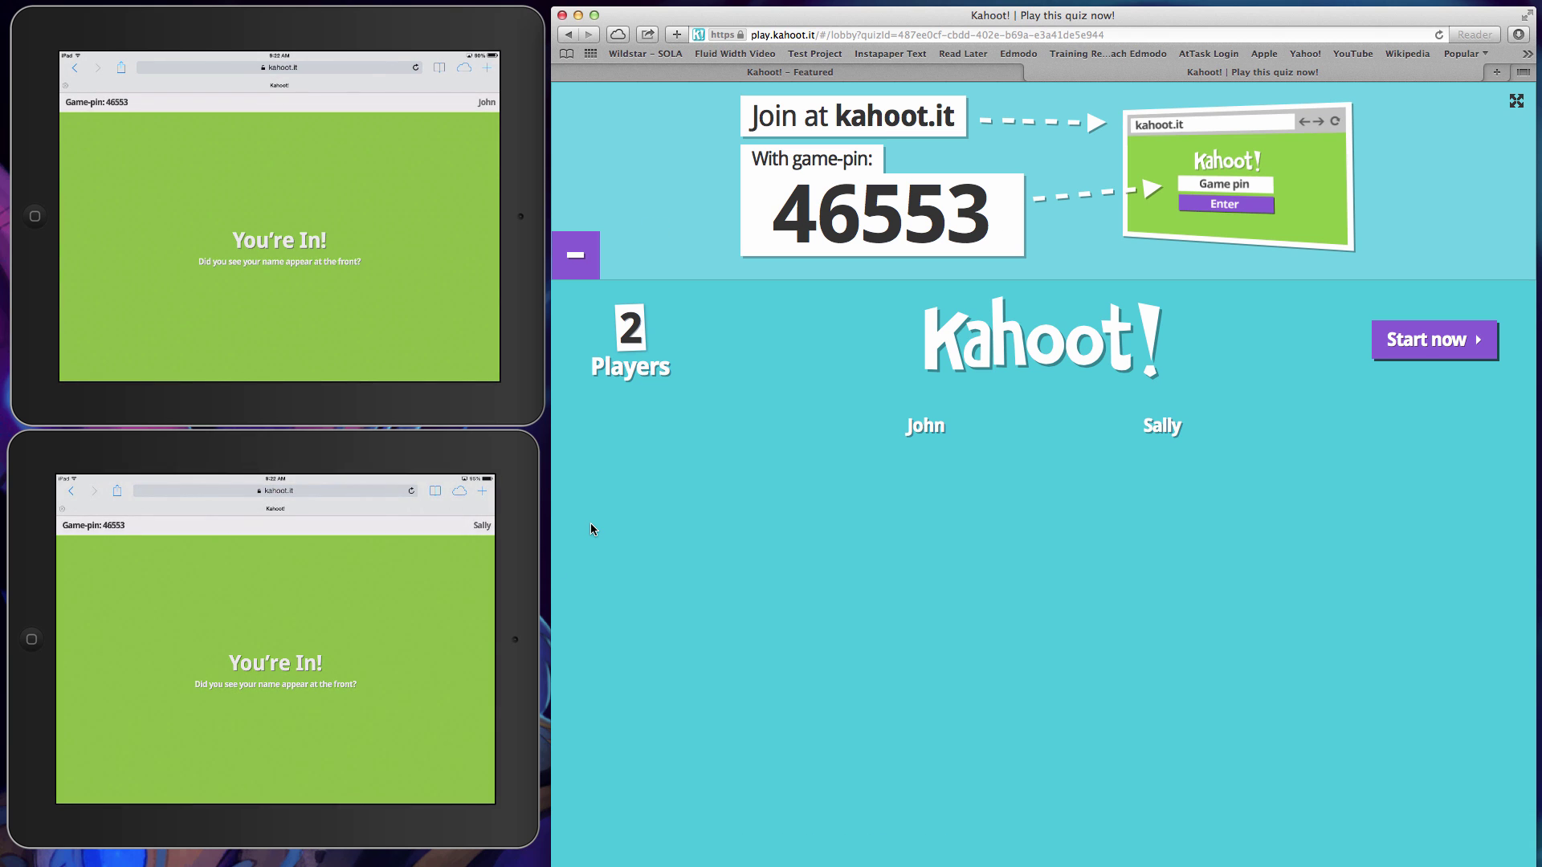
click(1429, 355)
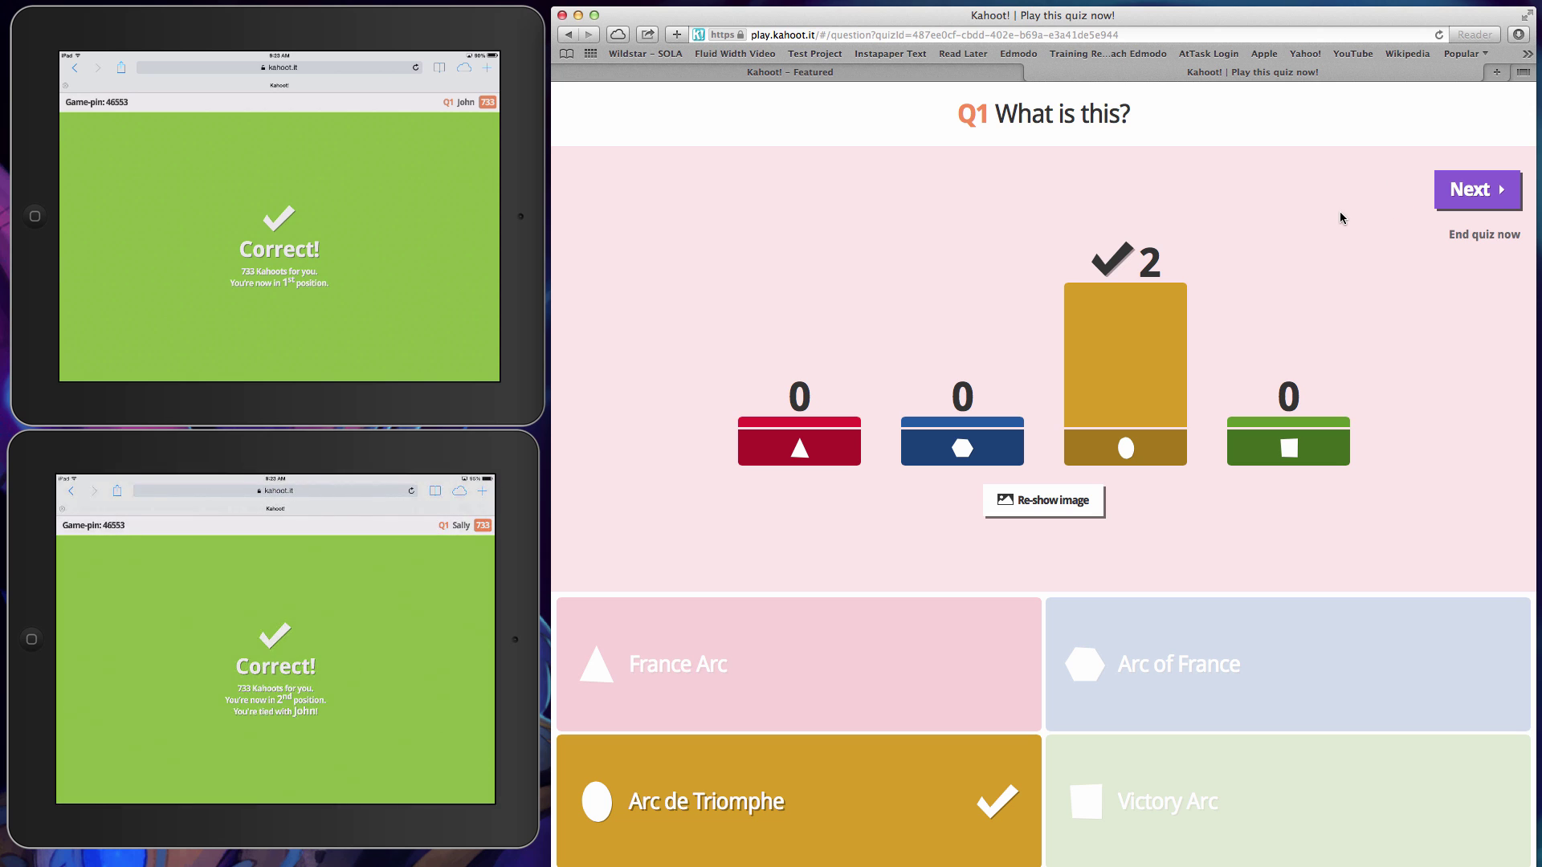
Step: Advance from question 1's Arc de Triomphe results to the scoreboard
click(1453, 196)
Step: Advance through question 2 and onward to the last scoreboard showing 12650 and 11299
click(1485, 195)
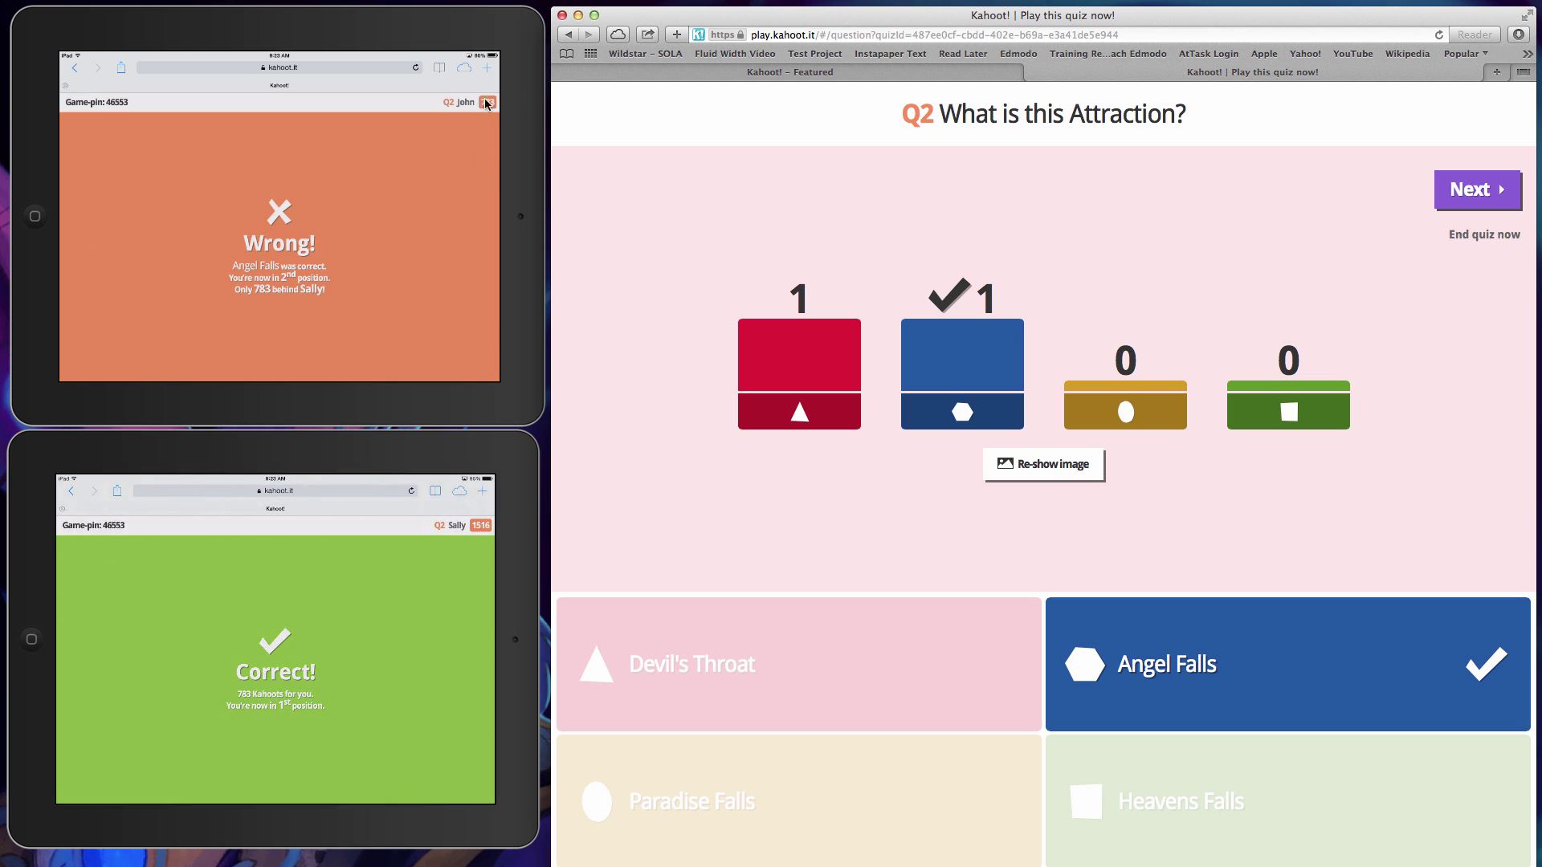
click(1474, 201)
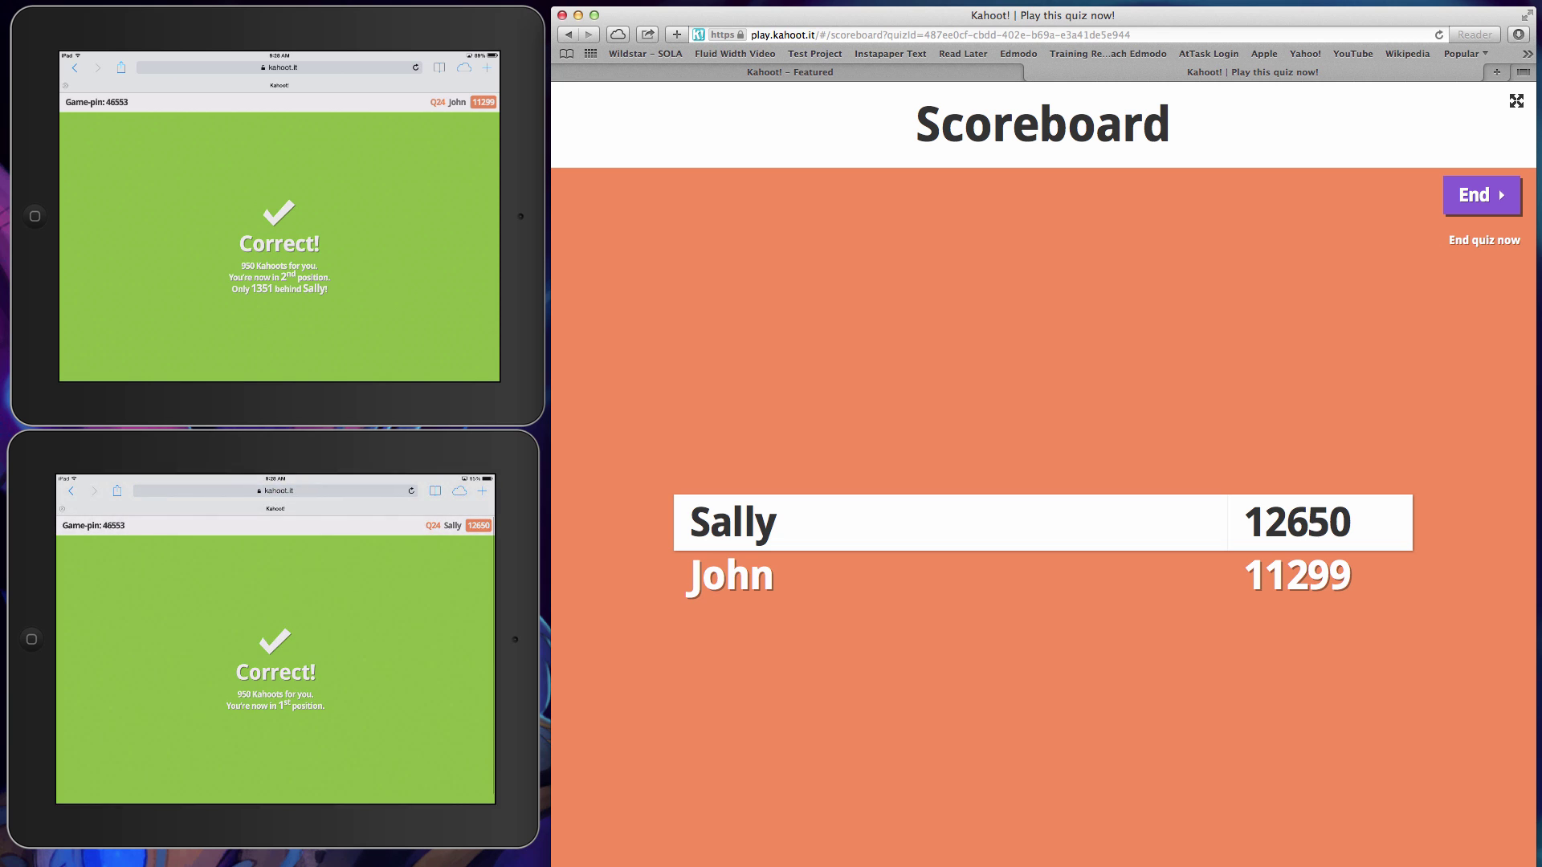
Step: End the quiz to reveal the 12650 winner, then open the Feedback & results ratings
click(1495, 192)
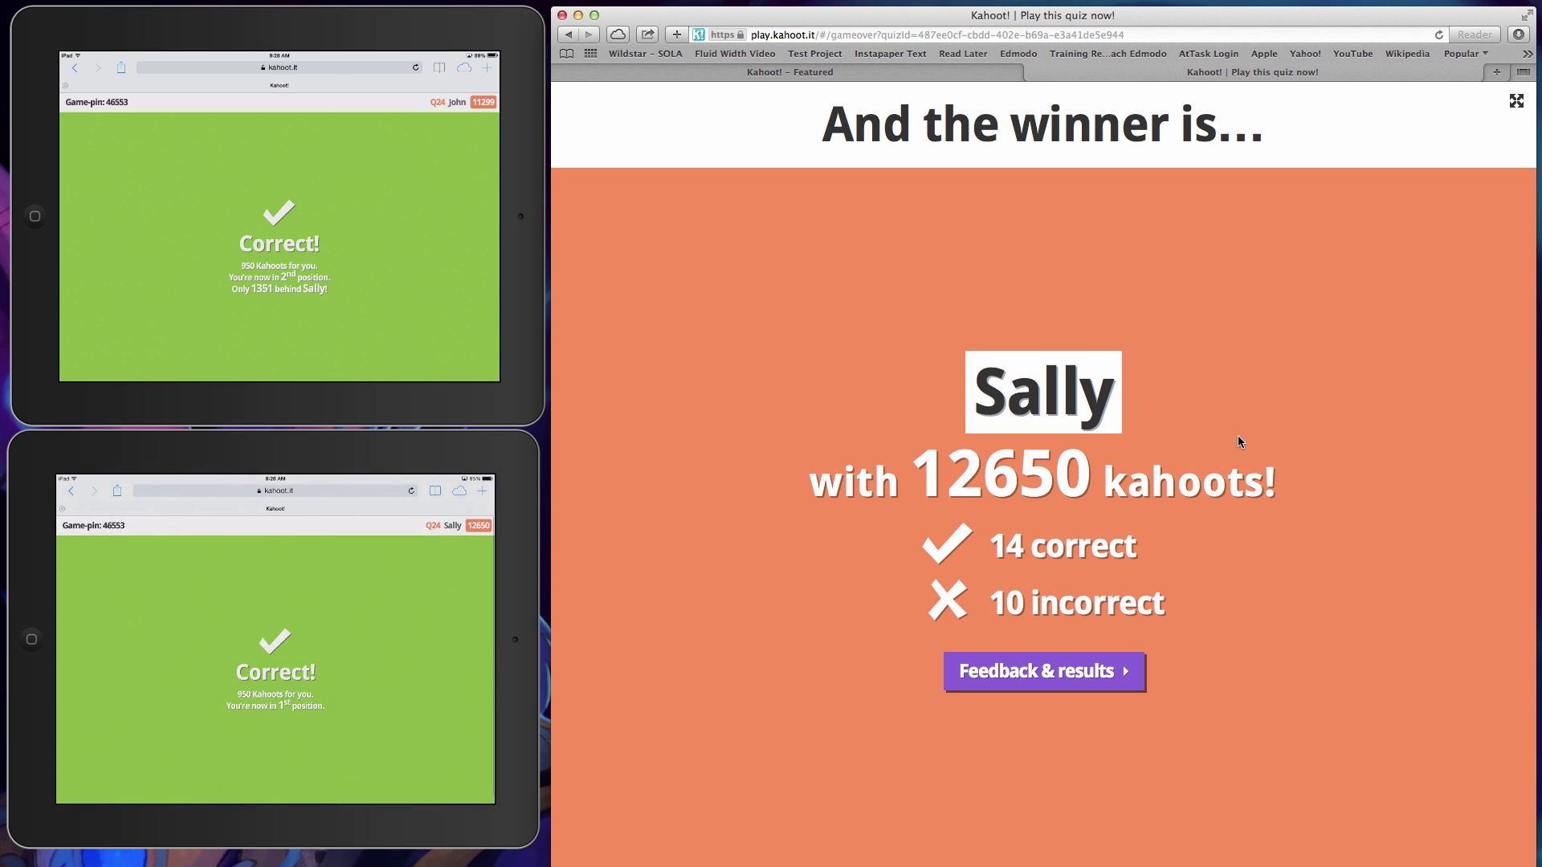
click(1077, 680)
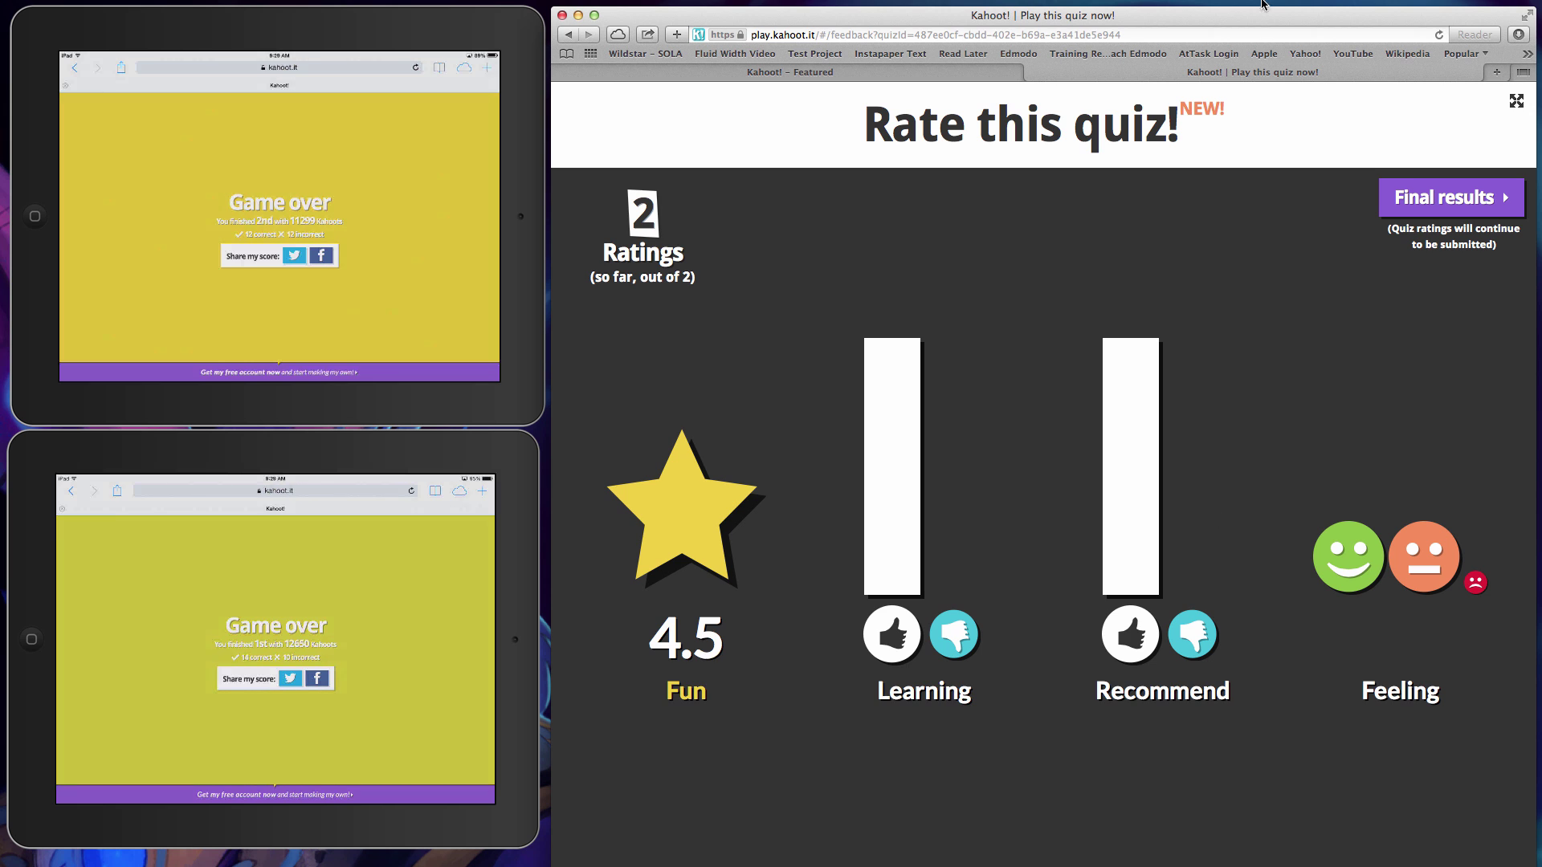
Step: Show the final scoreboard and download the results into a Numbers spreadsheet
click(1412, 211)
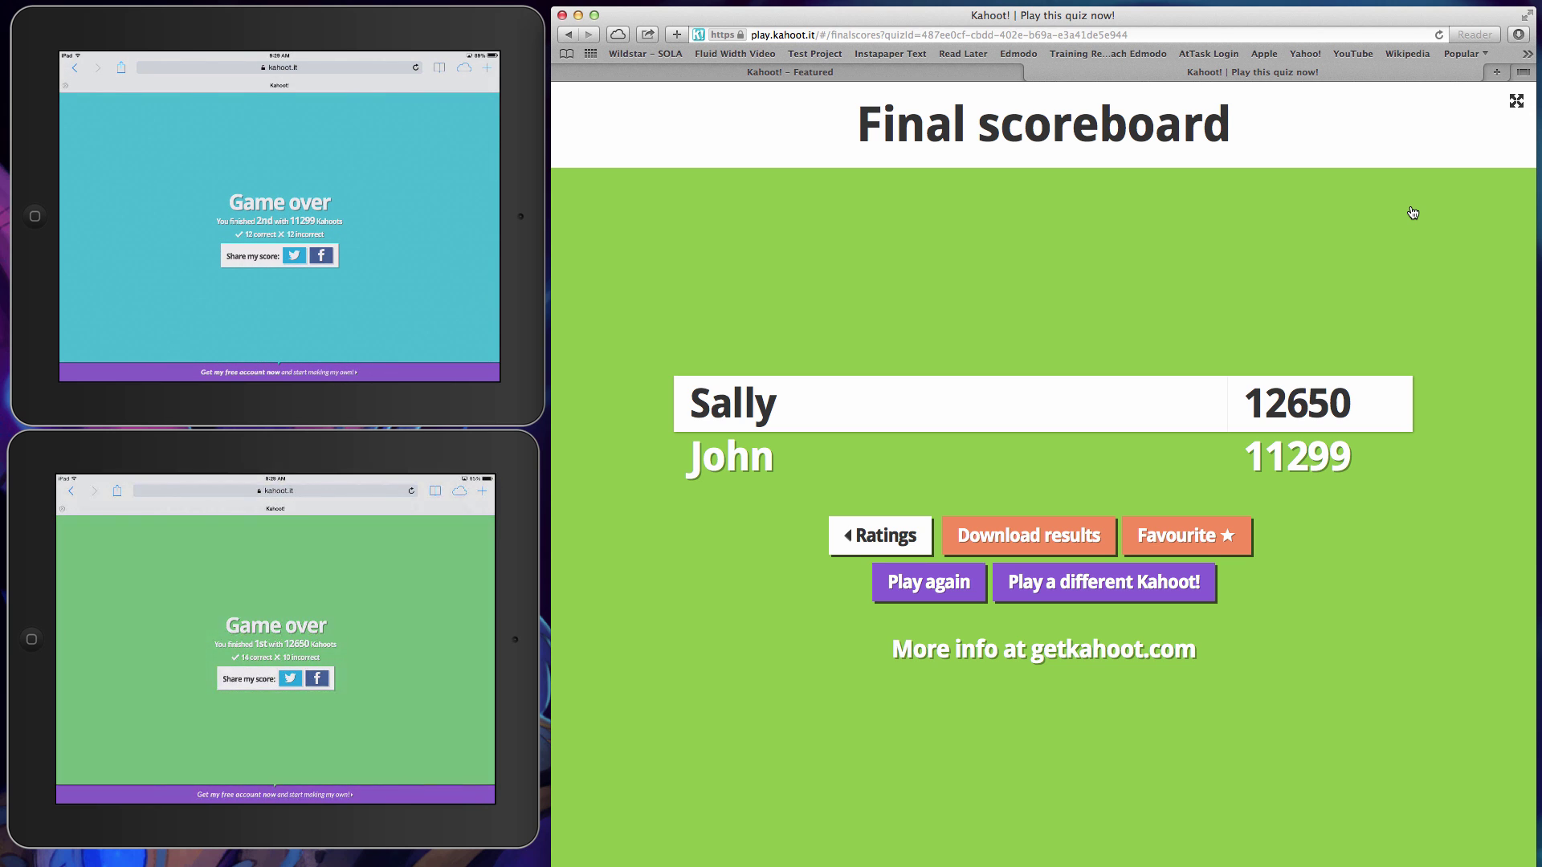
click(1010, 538)
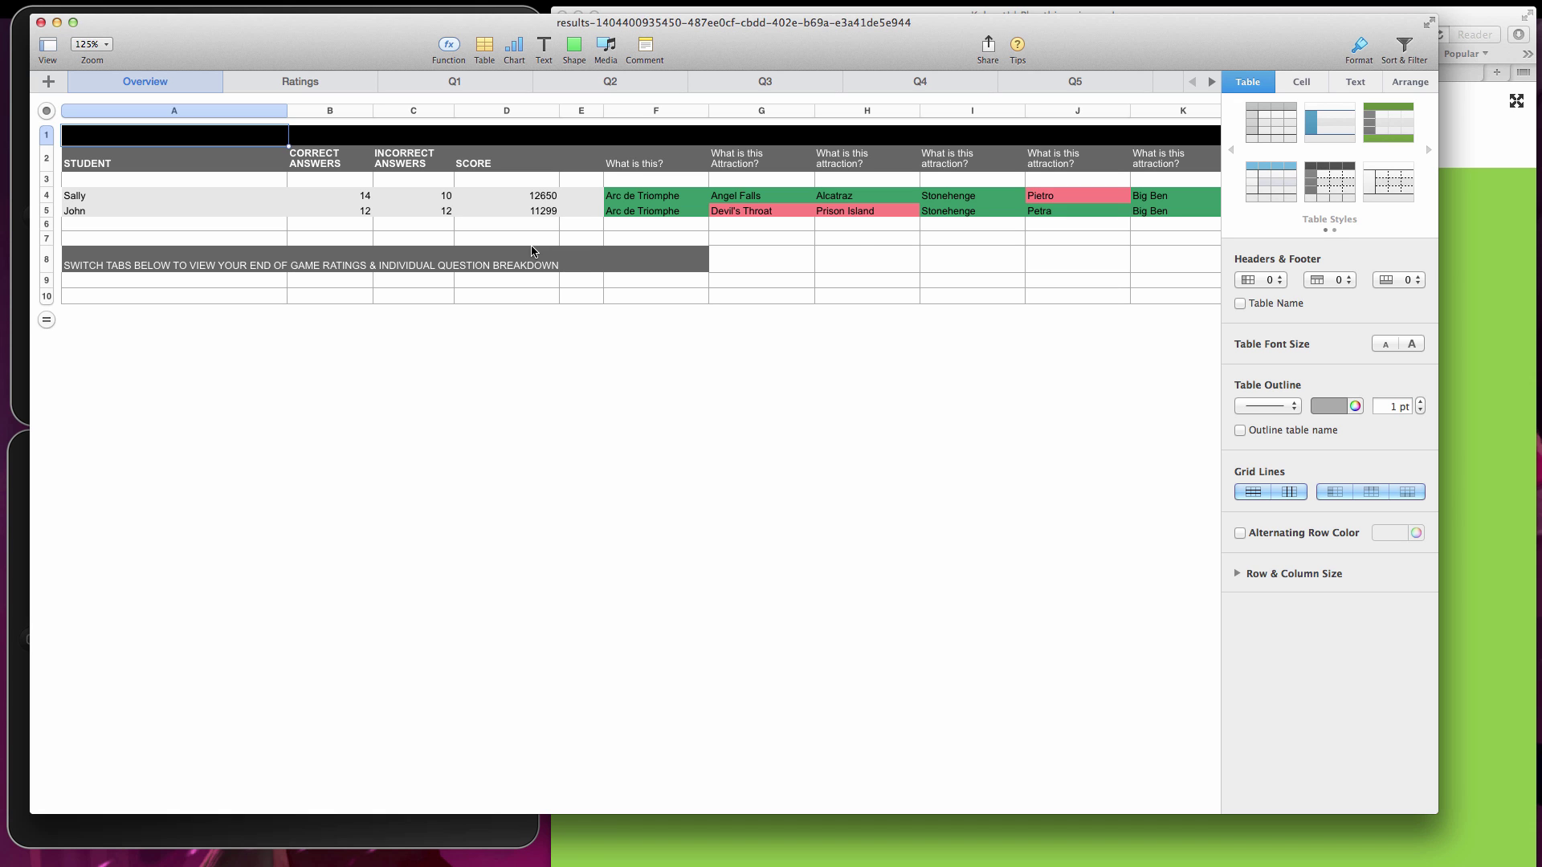
scroll(853, 249, right, 5)
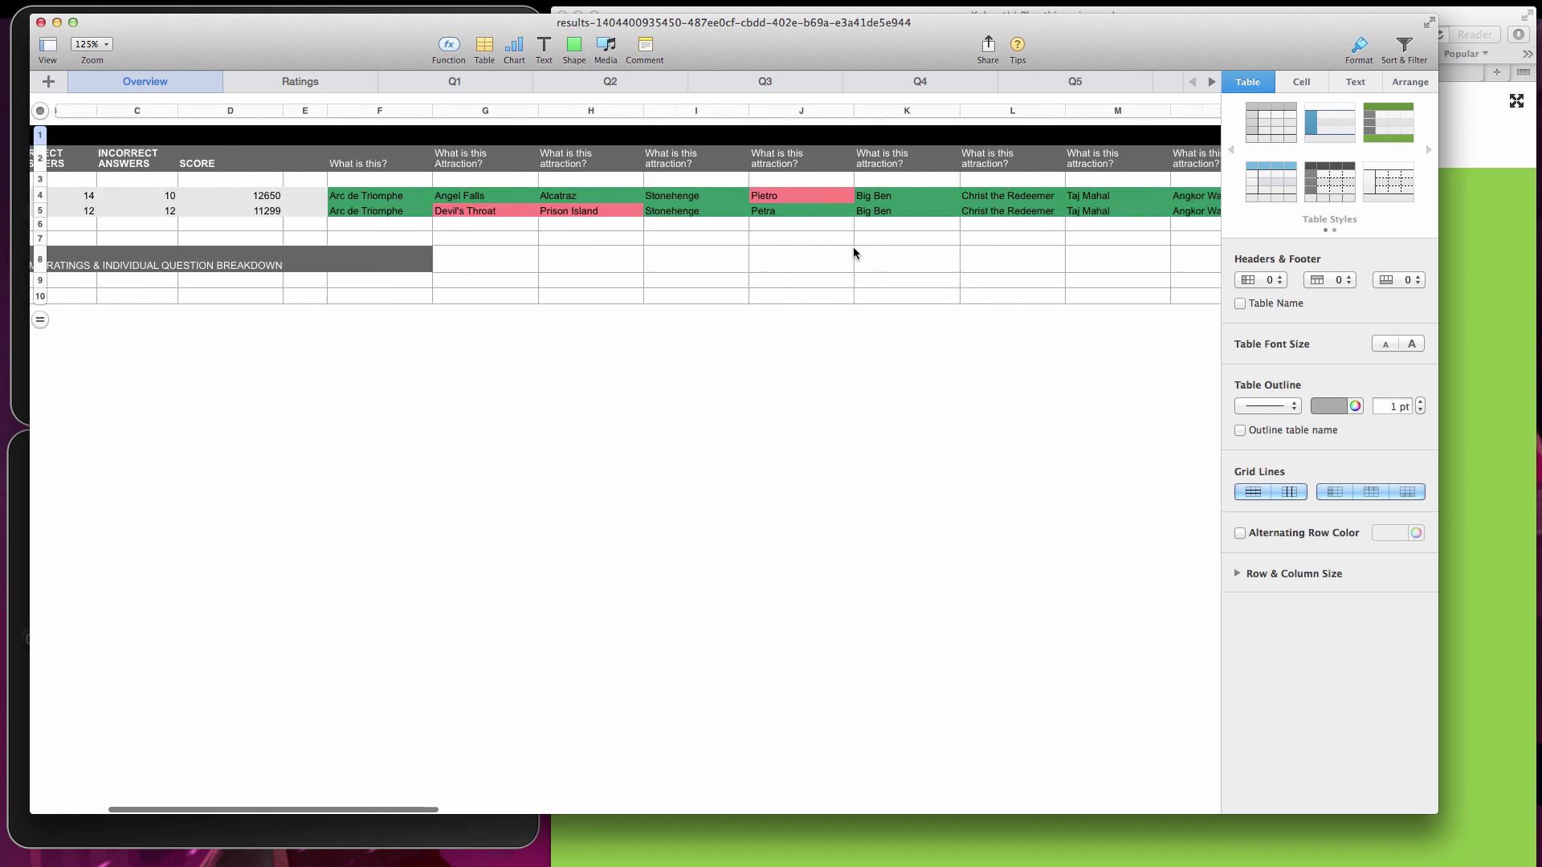
scroll(852, 247, right, 5)
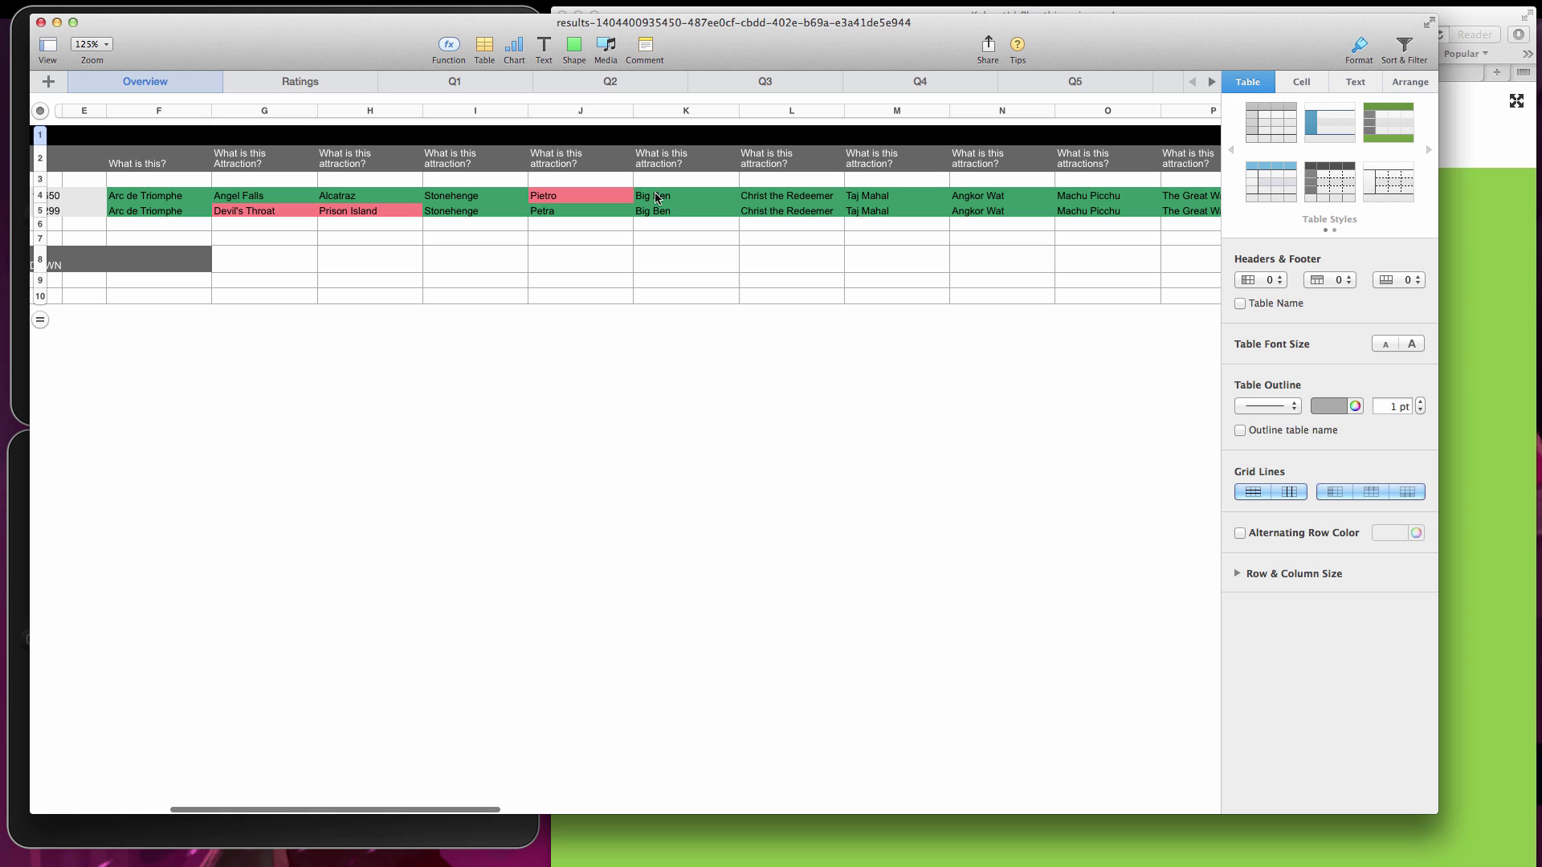
scroll(1050, 310, right, 2)
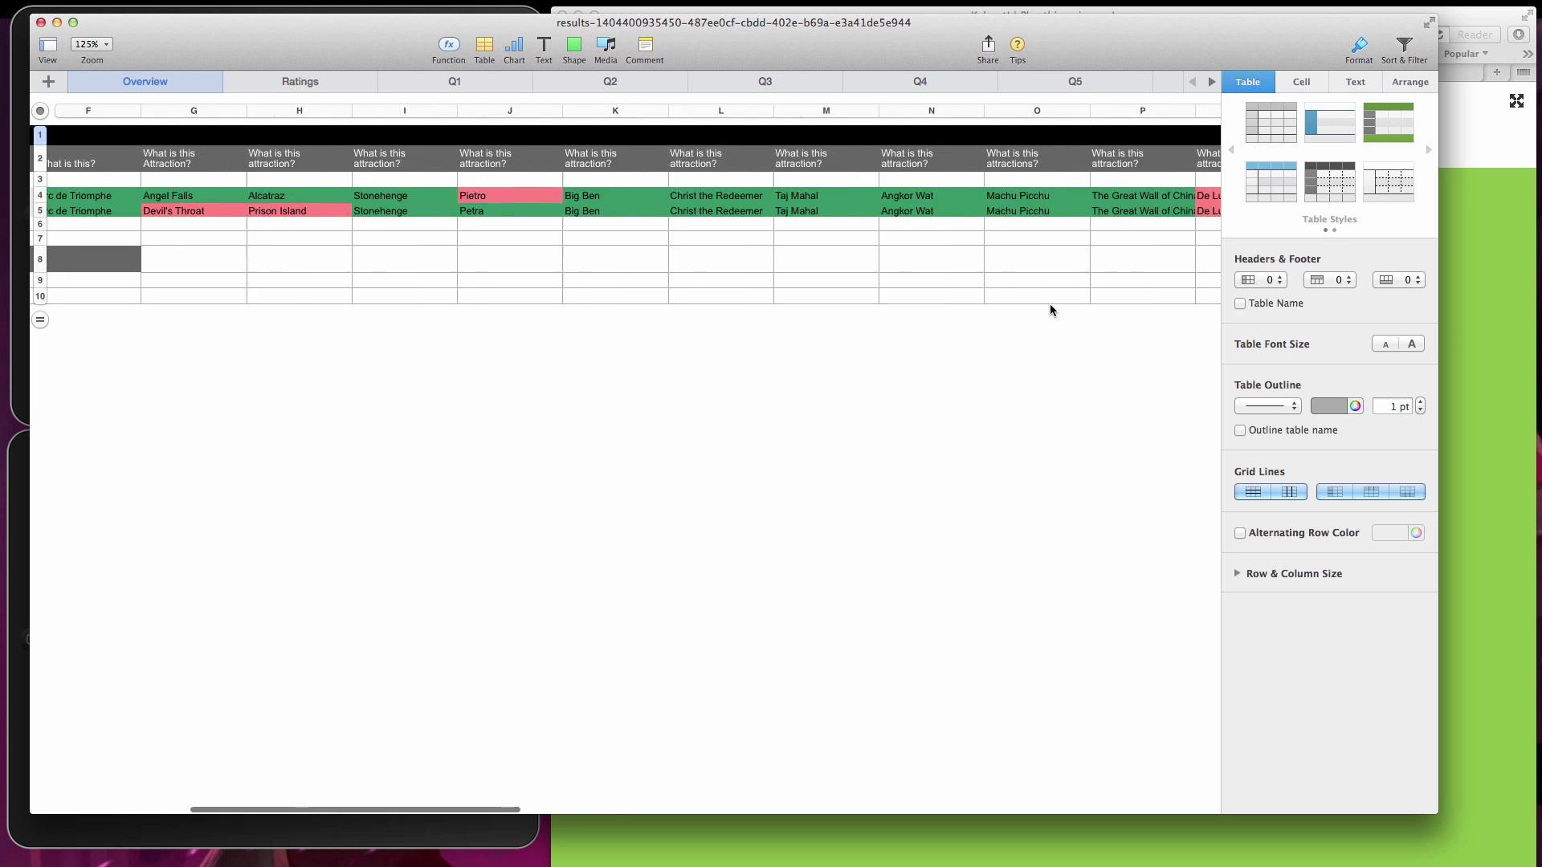
scroll(1050, 310, right, 5)
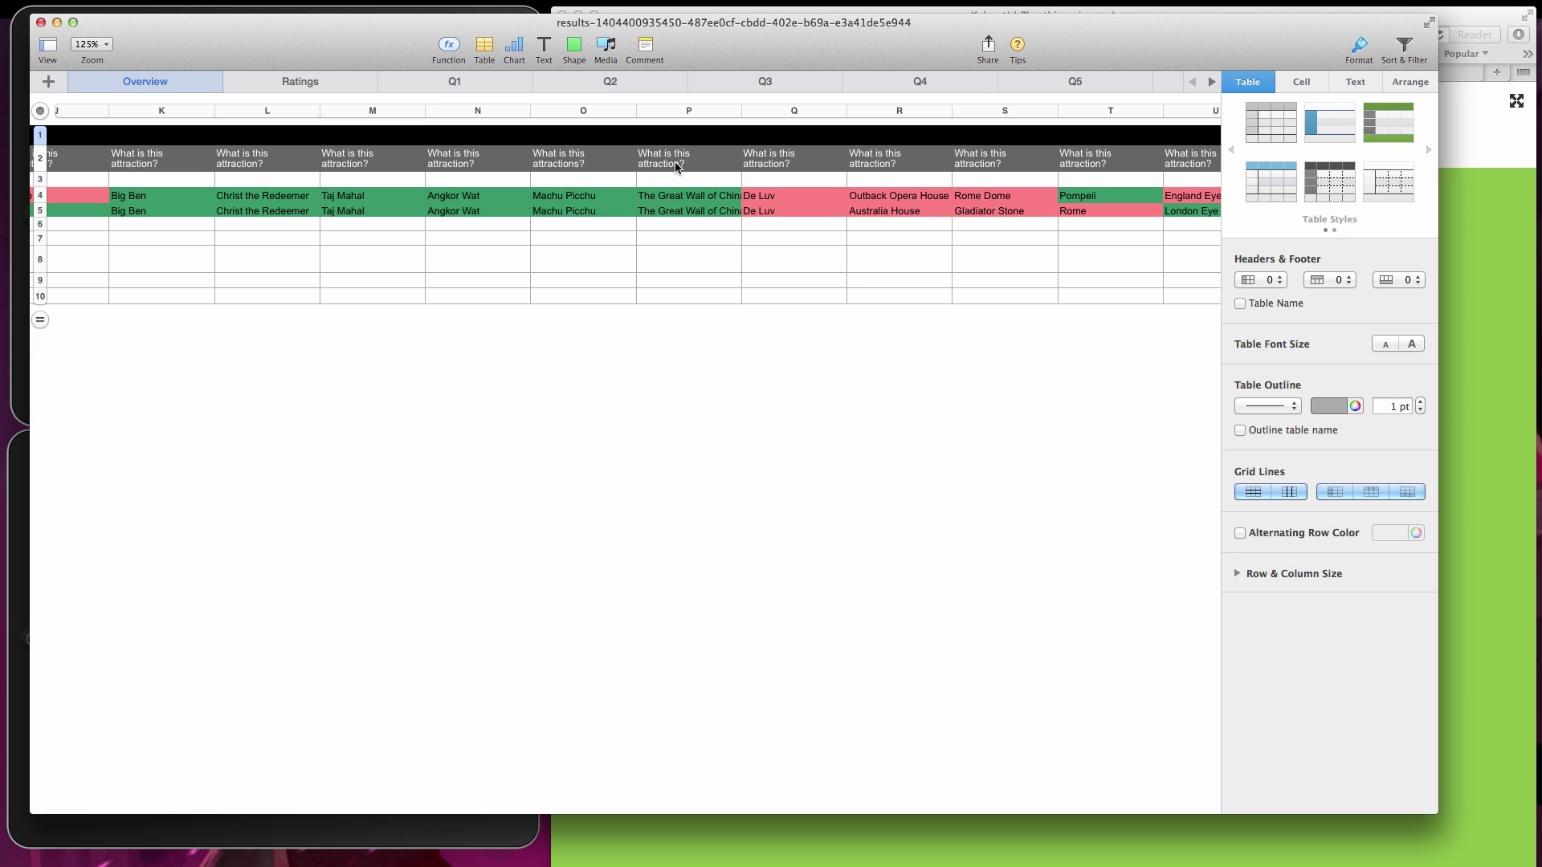
scroll(923, 196, right, 10)
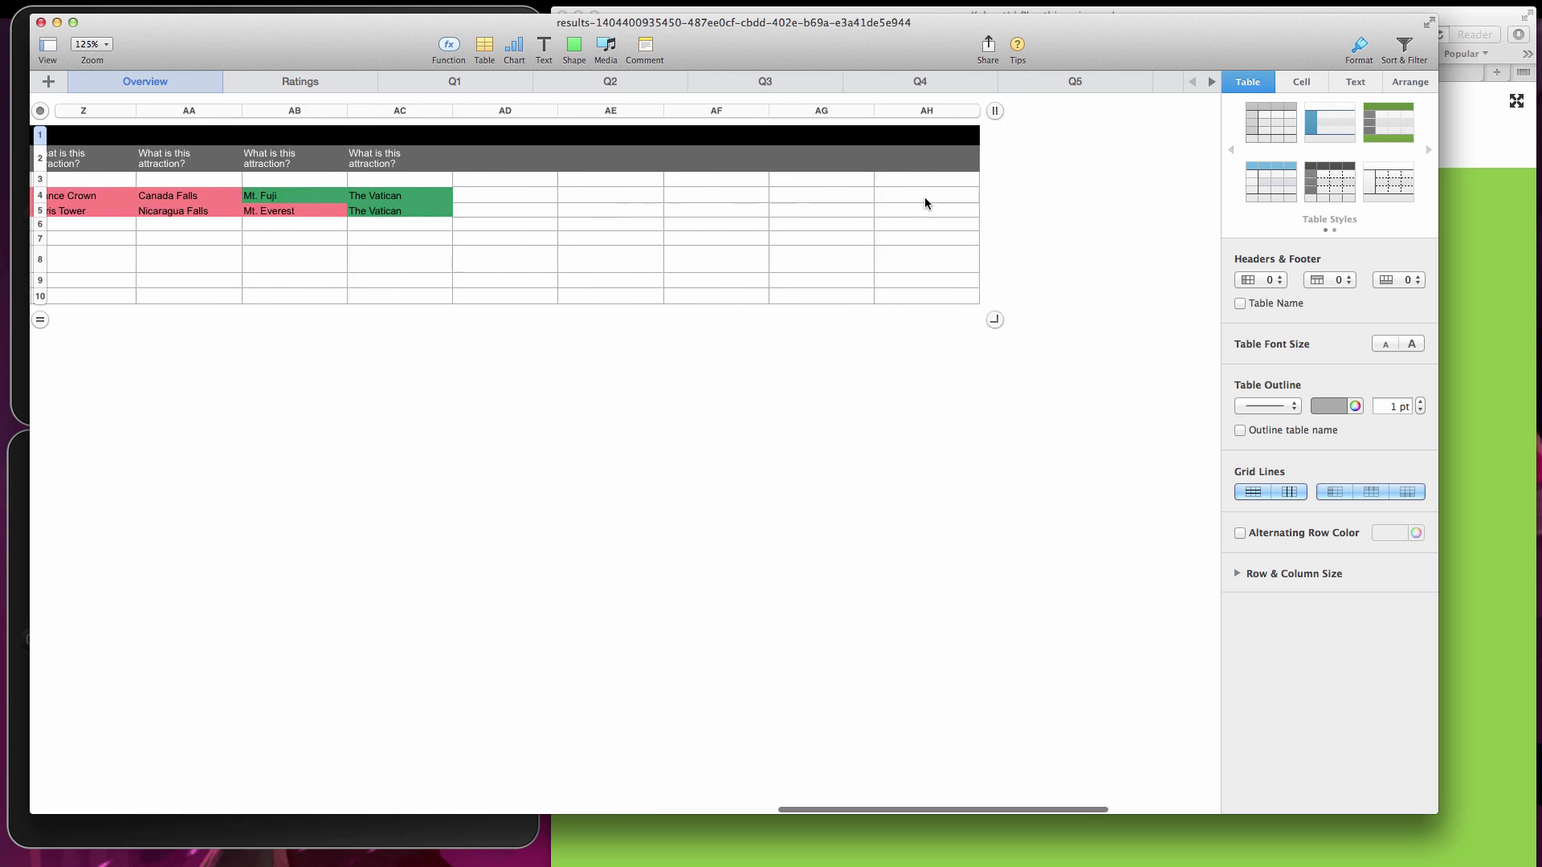
scroll(925, 202, left, 15)
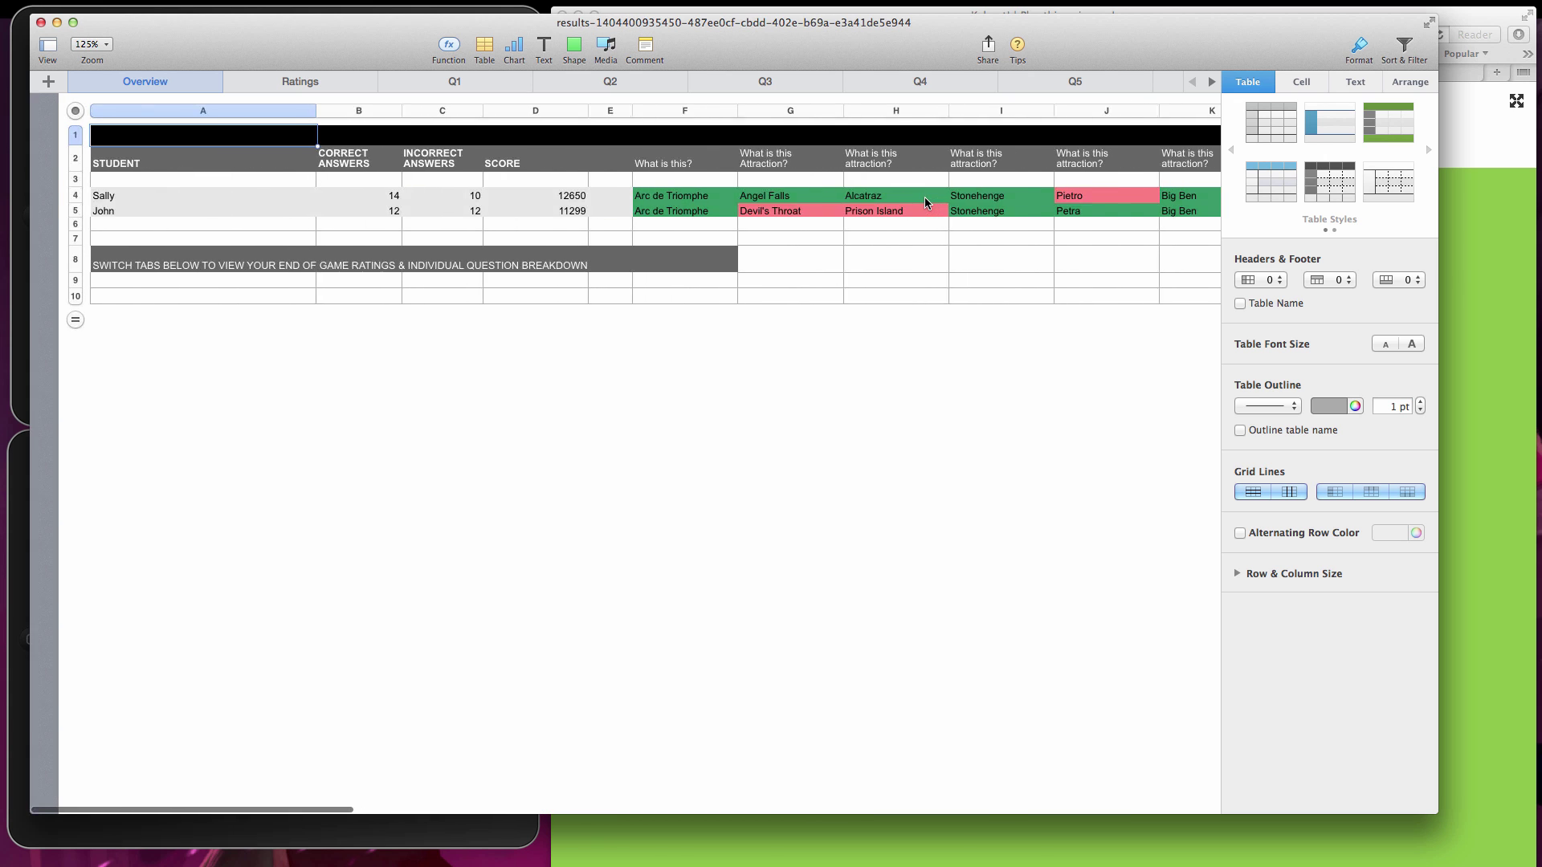